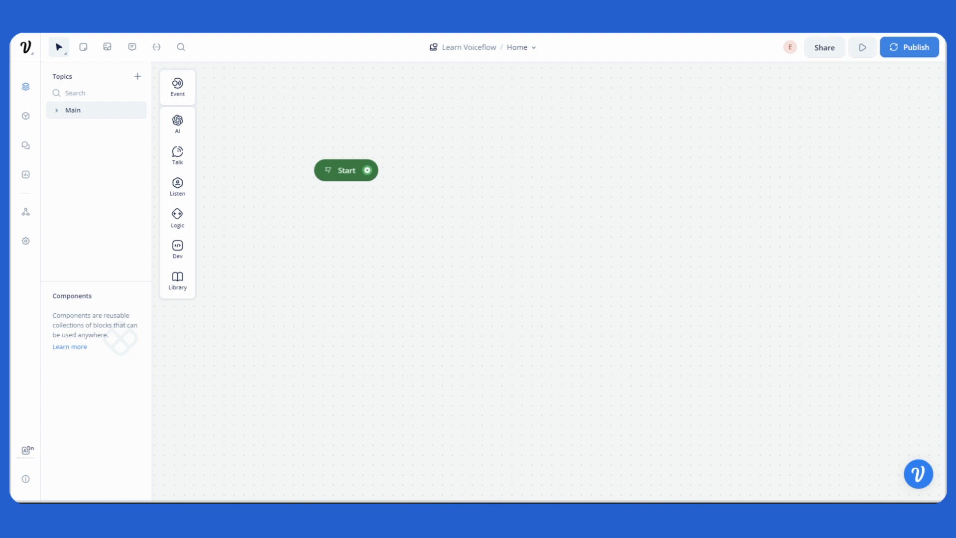
# Add a text block reading "Welcome to your store!" below Start and connect Start to it
pyautogui.hscroll(-1, 549, 281)
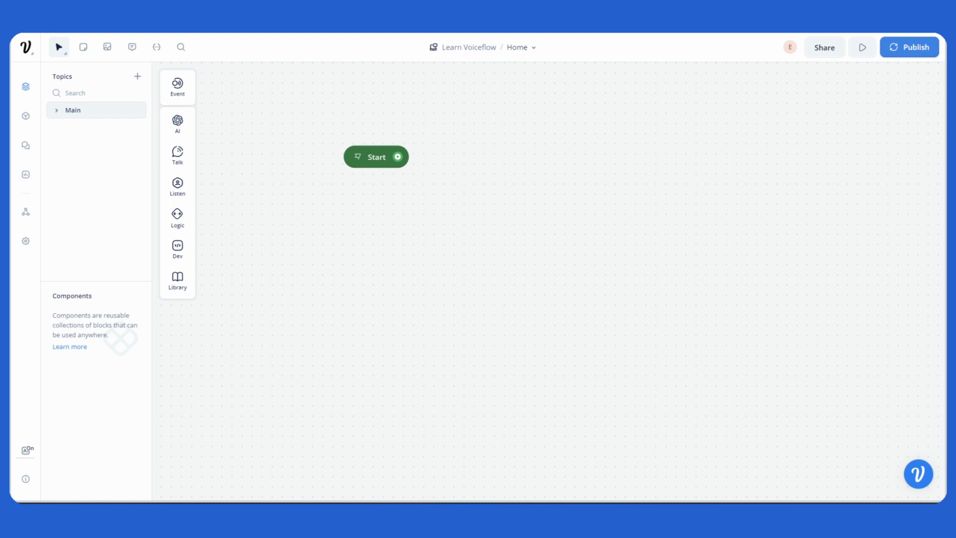
pyautogui.scroll(2, 439, 268)
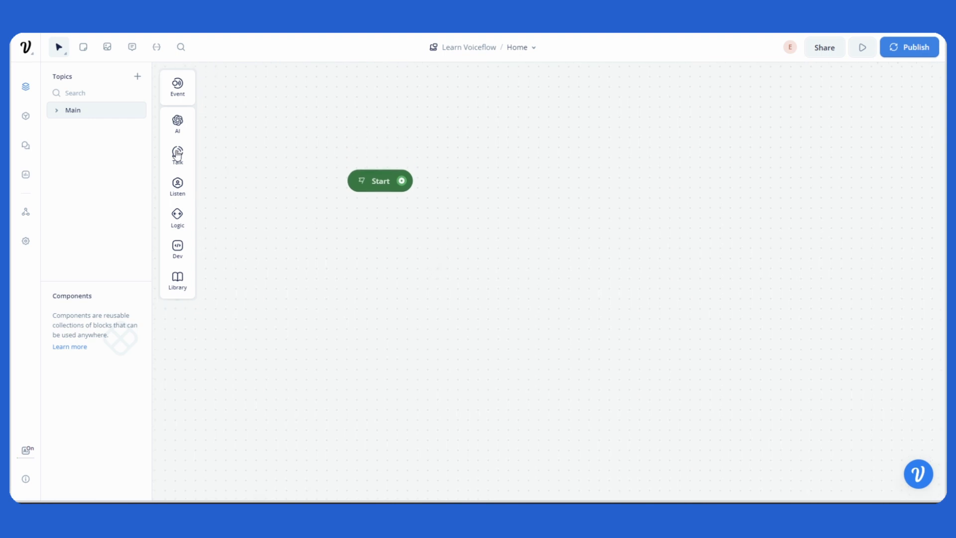
pyautogui.moveTo(178, 155)
pyautogui.moveTo(229, 154); pyautogui.dragTo(386, 226)
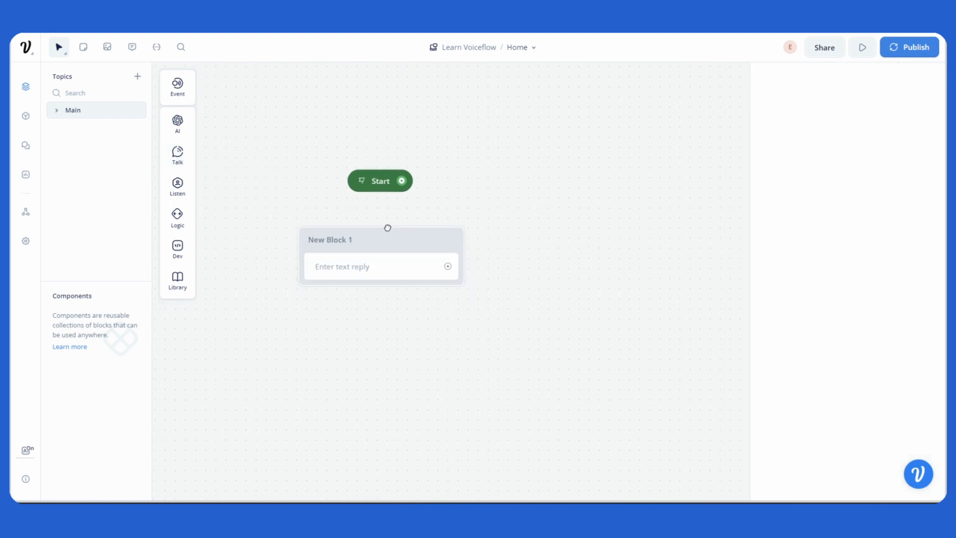
pyautogui.click(815, 134)
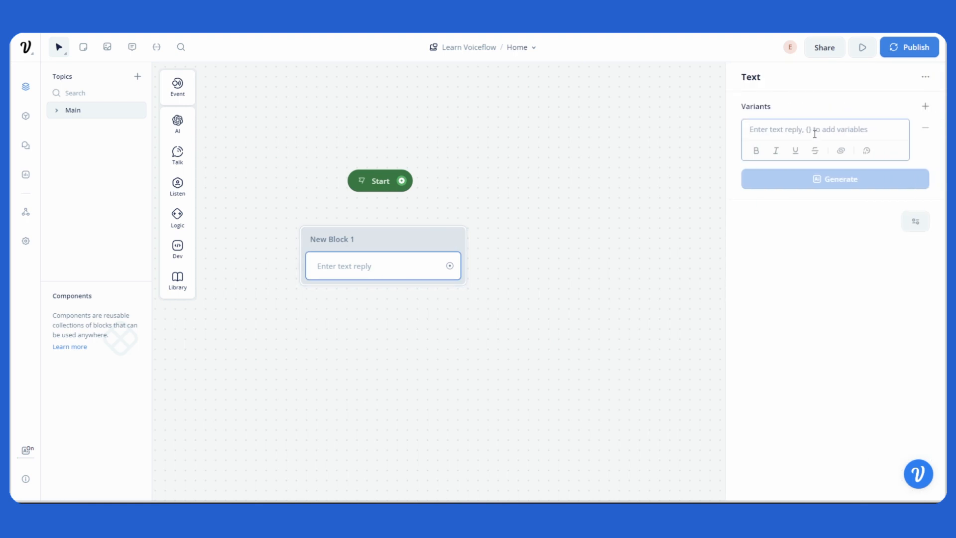
pyautogui.write('Welcome to your ')
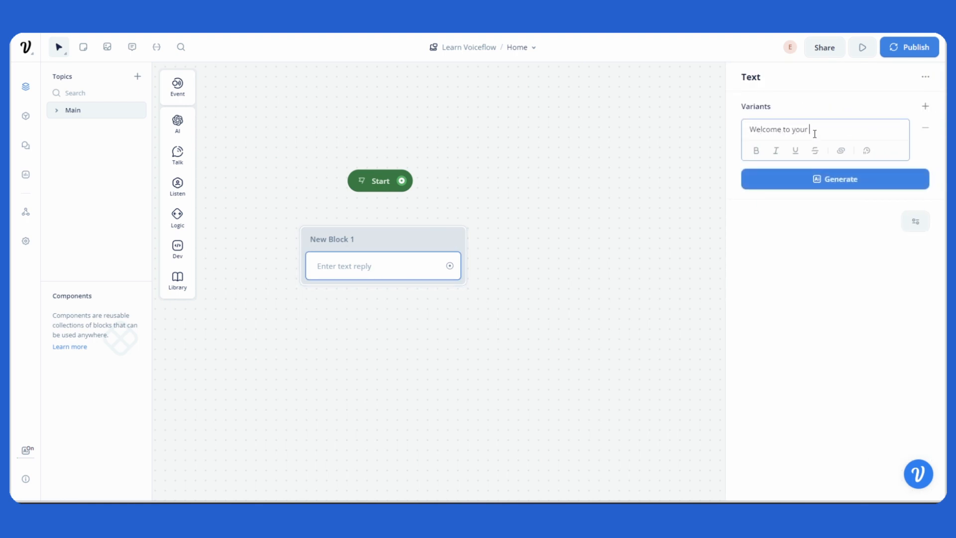
pyautogui.write('store!')
pyautogui.click(599, 147)
pyautogui.moveTo(398, 182)
pyautogui.mouseDown()
pyautogui.moveTo(417, 186)
pyautogui.moveTo(407, 236)
pyautogui.mouseUp()
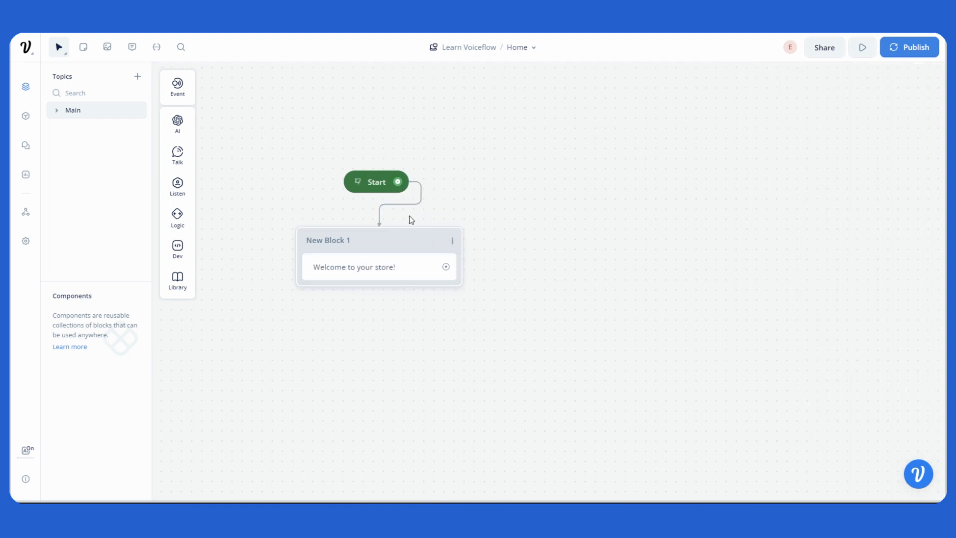
pyautogui.moveTo(362, 185); pyautogui.dragTo(331, 179)
# Add a second text reply, "How can I help you today?", below the welcome message in New Block 1
pyautogui.moveTo(178, 152)
pyautogui.moveTo(219, 151); pyautogui.dragTo(383, 293)
pyautogui.click(761, 130)
pyautogui.write('How')
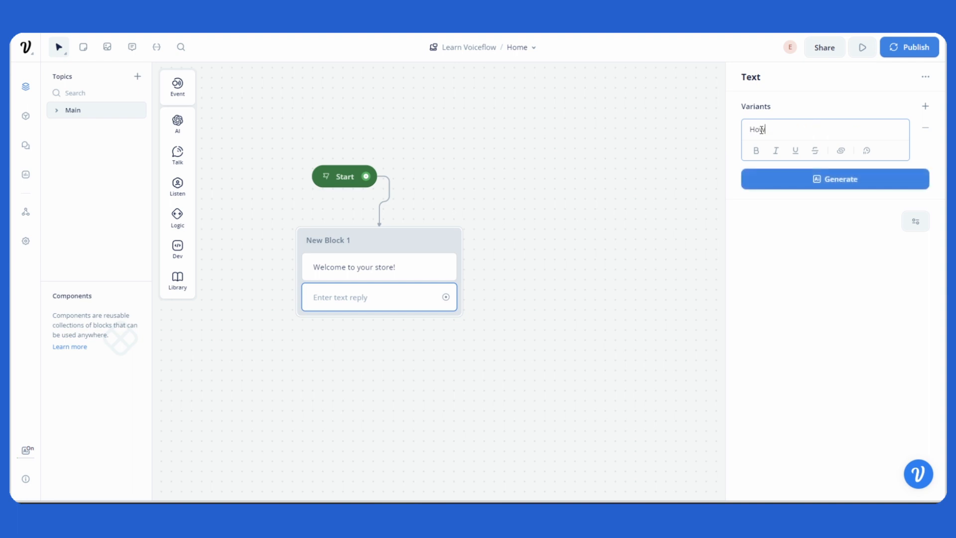
pyautogui.write(' can I help you today?')
pyautogui.click(579, 185)
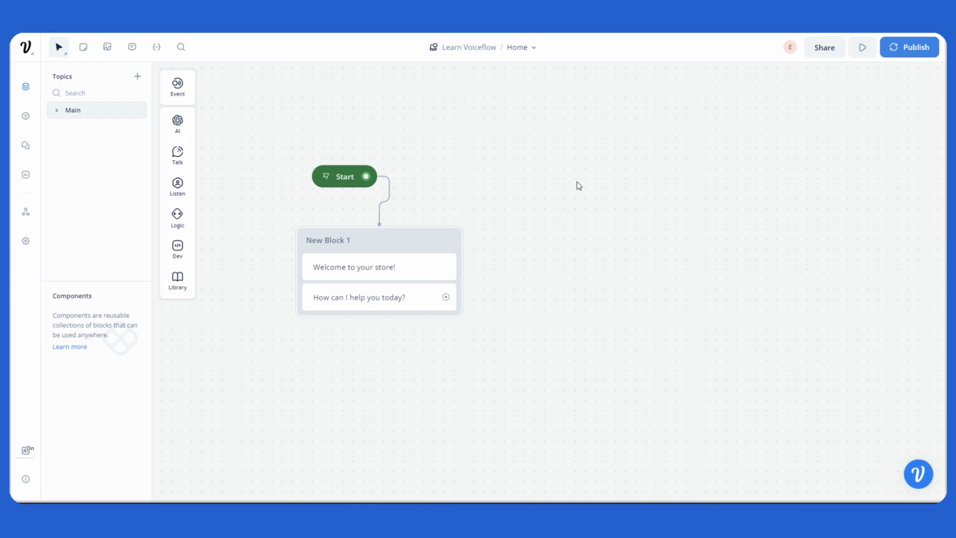
# Add a Buttons step at the end of New Block 1 with the button label "I'm looking for gift ideas"
pyautogui.moveTo(180, 203)
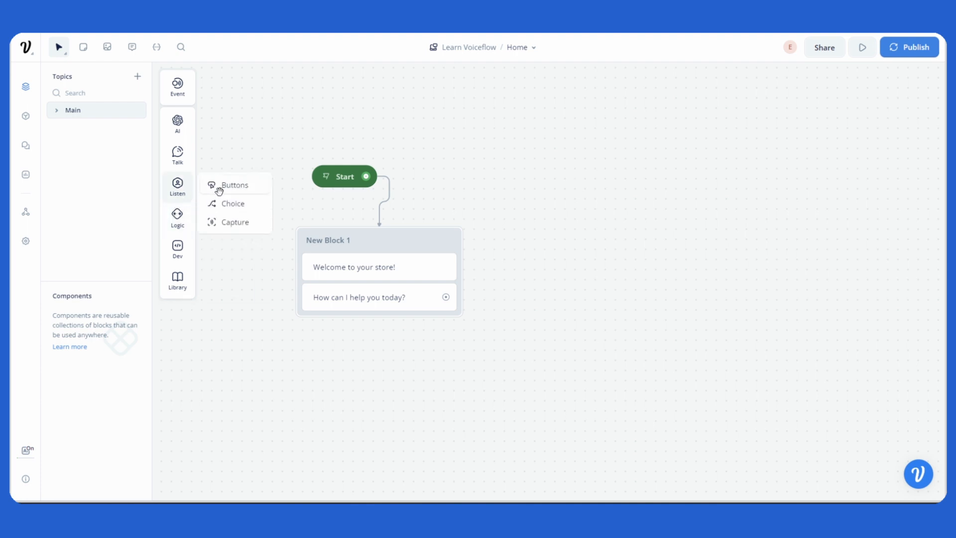
pyautogui.moveTo(218, 187); pyautogui.dragTo(370, 319)
pyautogui.click(766, 128)
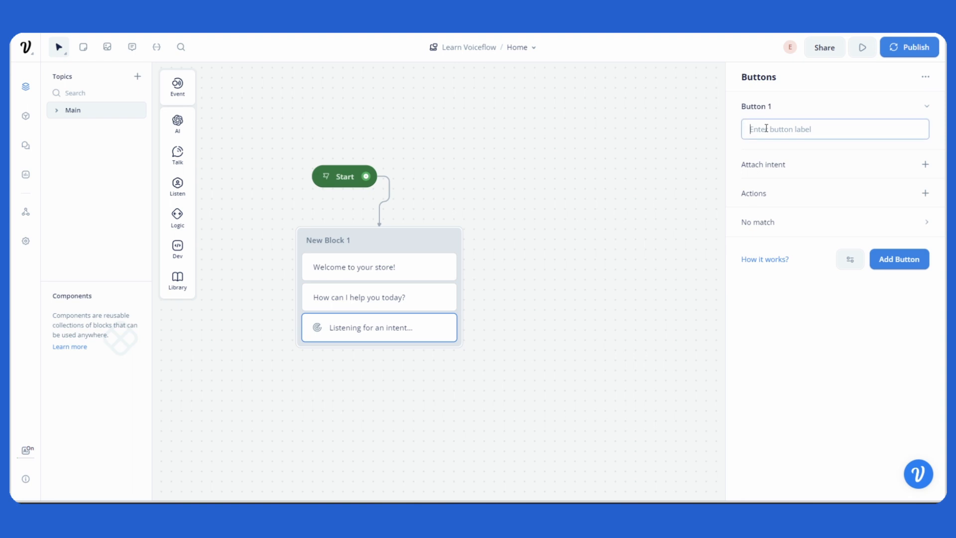
pyautogui.write("I'm looking for gift ideas")
pyautogui.click(452, 311)
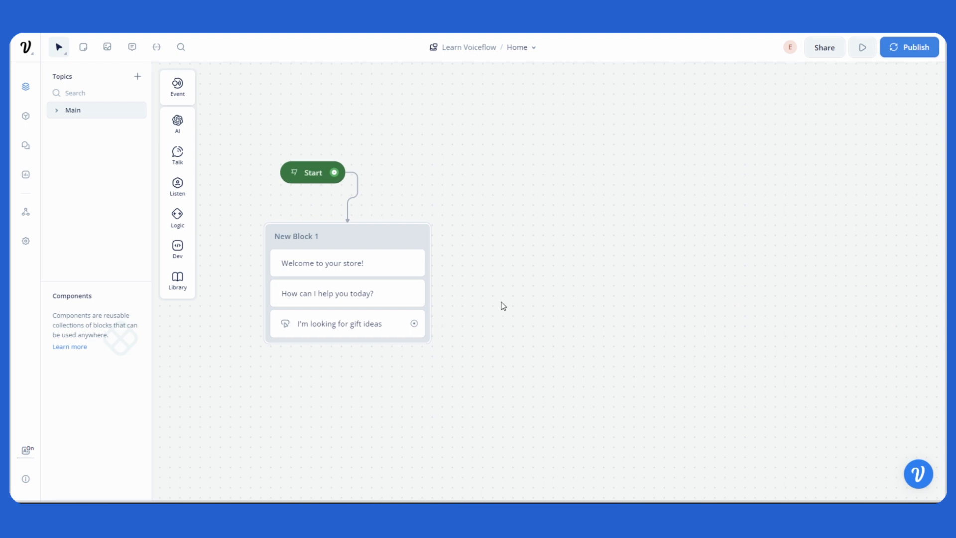
# Create a separate text block beside New Block 1 asking "What's the age of the person you are buying for?"
pyautogui.moveTo(514, 298); pyautogui.dragTo(488, 302)
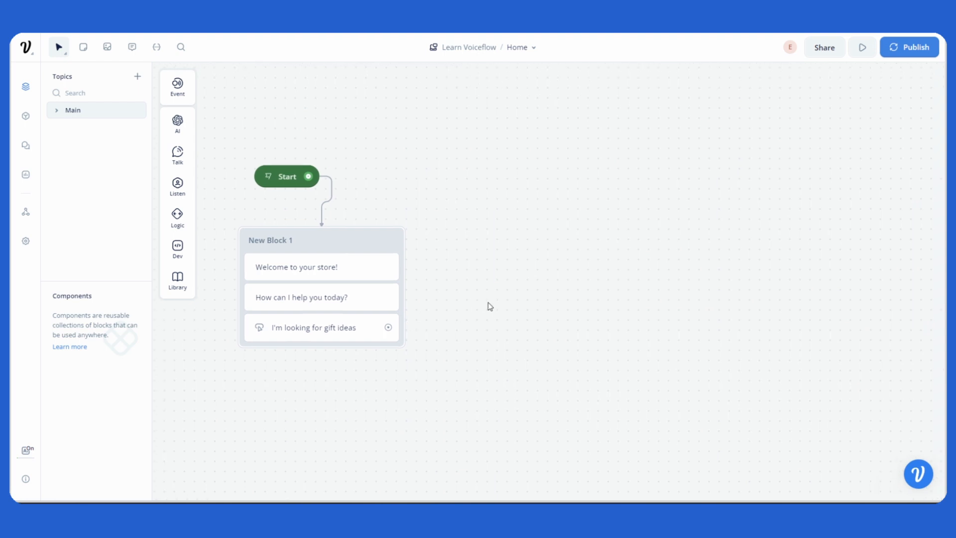
pyautogui.moveTo(180, 156)
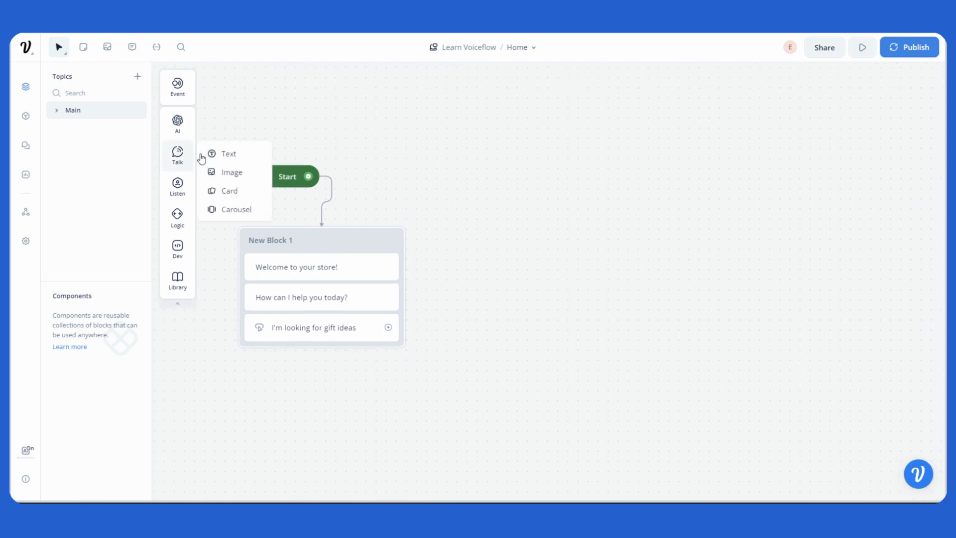
pyautogui.moveTo(222, 153); pyautogui.dragTo(515, 246)
pyautogui.moveTo(513, 322); pyautogui.dragTo(506, 271)
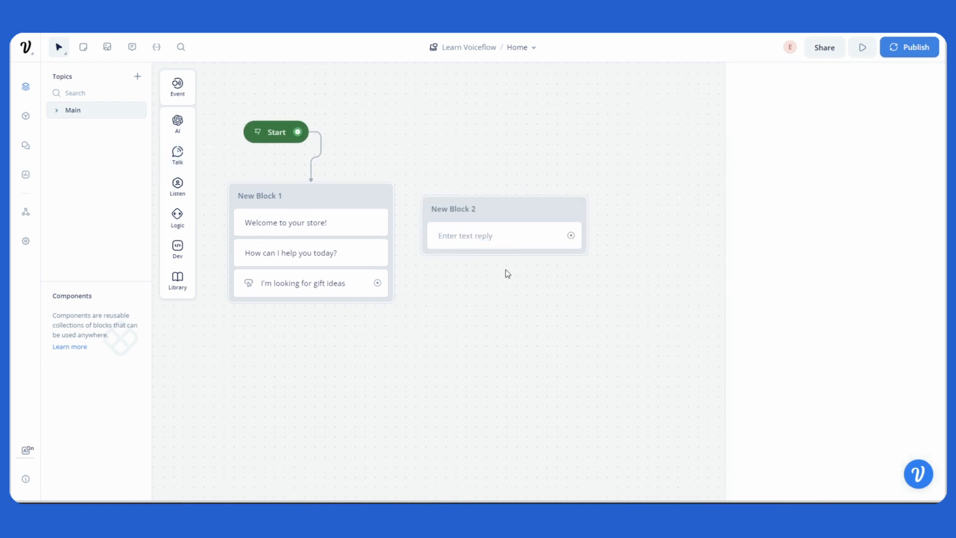
pyautogui.moveTo(514, 212); pyautogui.dragTo(549, 187)
pyautogui.click(536, 210)
pyautogui.click(803, 134)
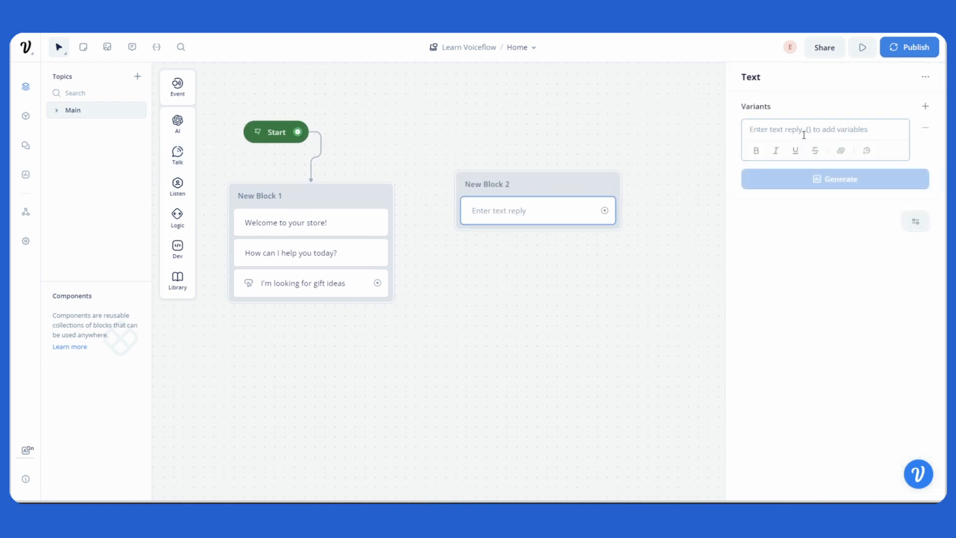
pyautogui.write("What's the a")
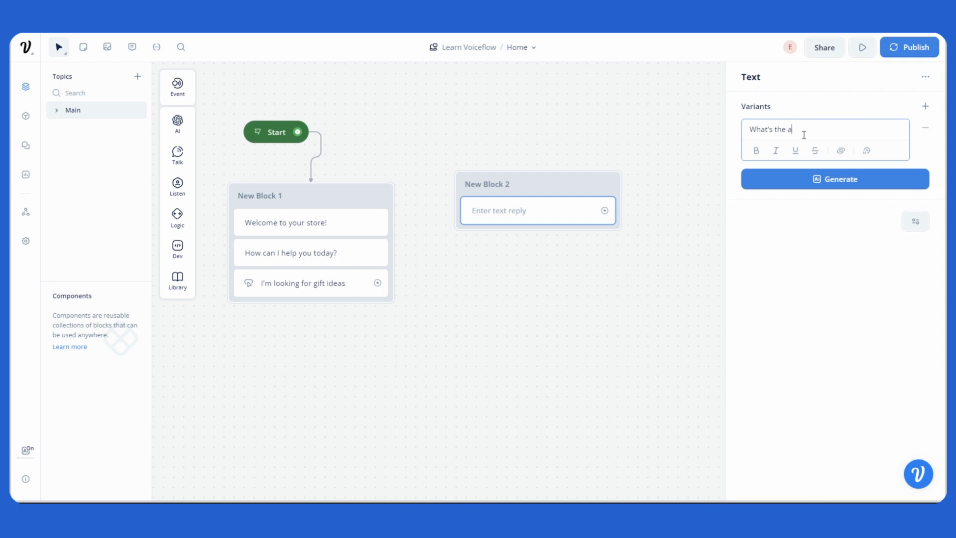
pyautogui.write('ge of the person you are buying for?')
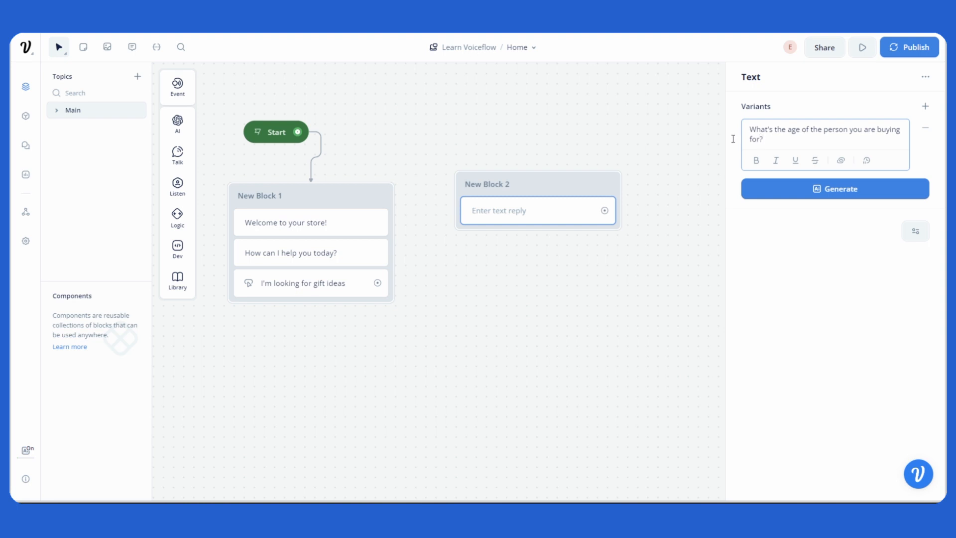
pyautogui.click(671, 140)
# Connect the "I'm looking for gift ideas" button to New Block 2 and adjust that block's position slightly
pyautogui.moveTo(378, 283); pyautogui.dragTo(461, 184)
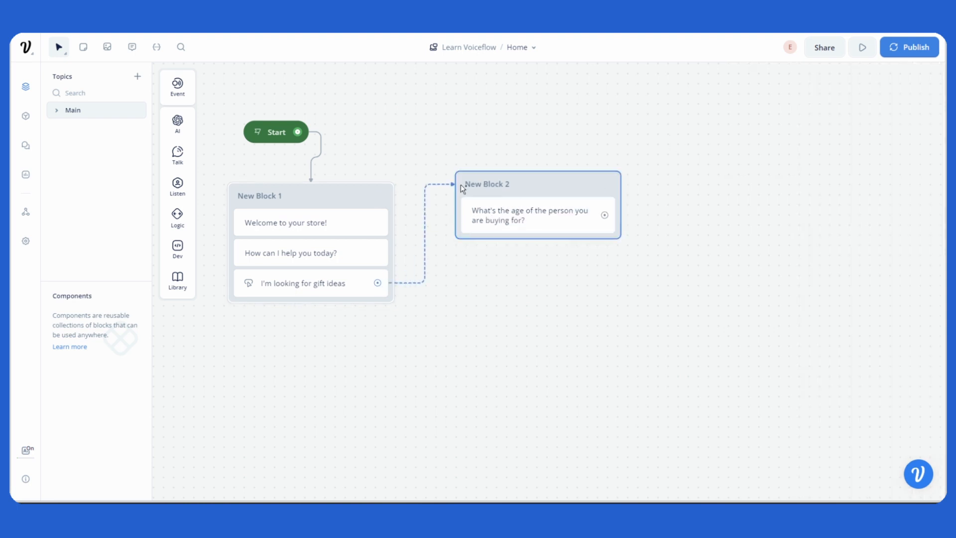
pyautogui.moveTo(342, 284)
pyautogui.mouseDown()
pyautogui.moveTo(339, 275)
pyautogui.moveTo(354, 285)
pyautogui.mouseUp()
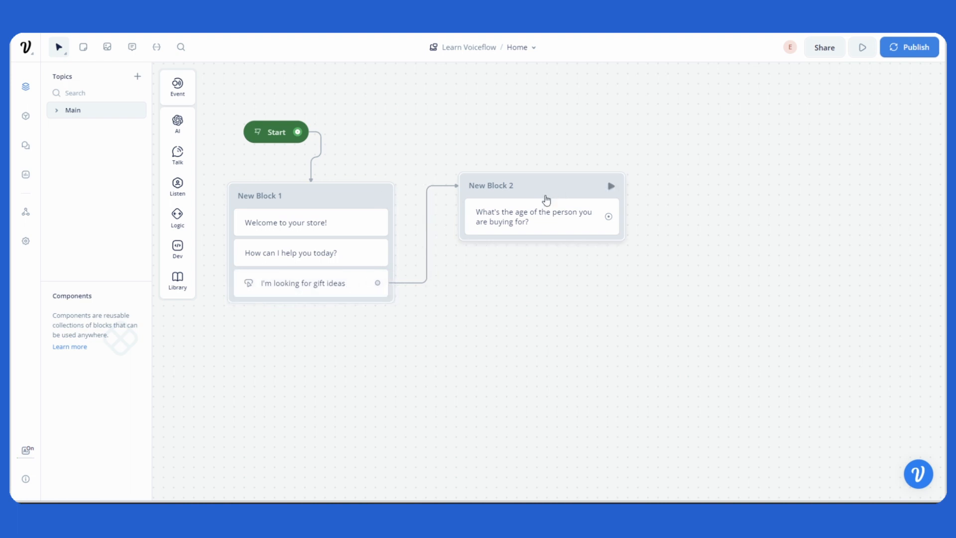
pyautogui.moveTo(548, 188); pyautogui.dragTo(552, 188)
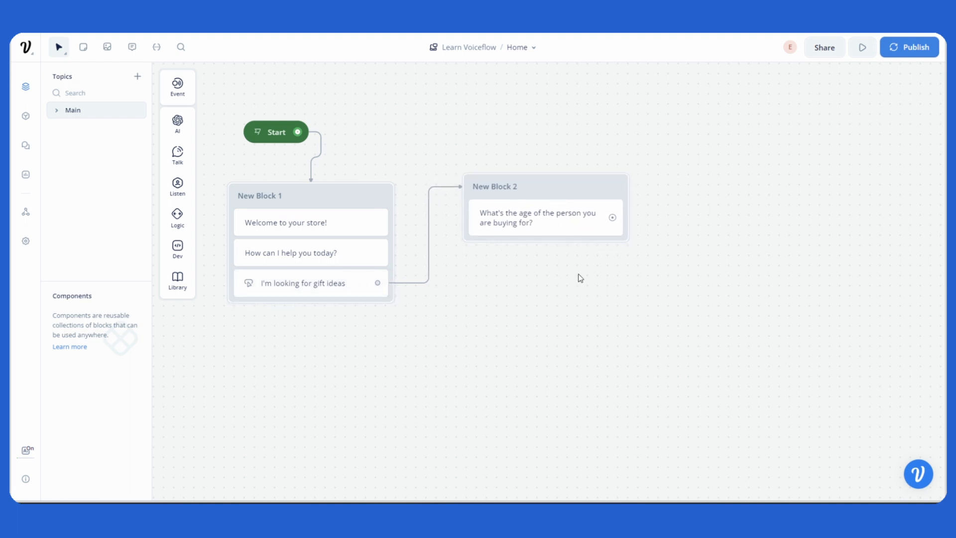
# Add a Capture step below the age question in New Block 2
pyautogui.moveTo(593, 273); pyautogui.dragTo(584, 271)
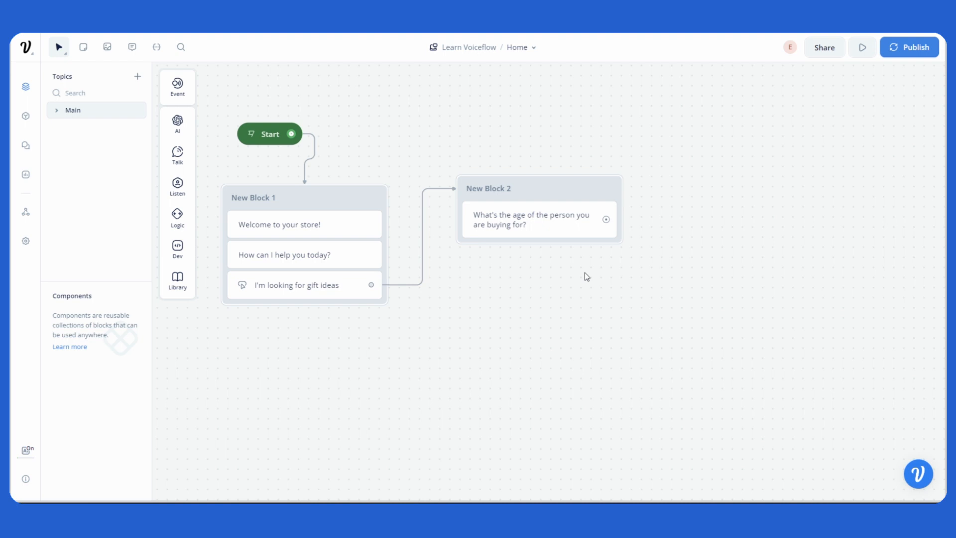
pyautogui.moveTo(634, 290); pyautogui.dragTo(578, 273)
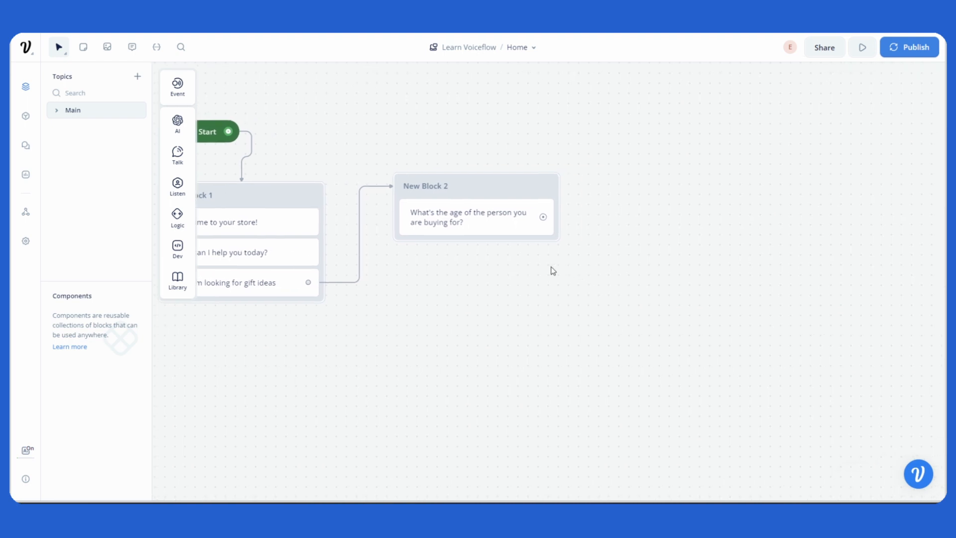
pyautogui.moveTo(189, 186)
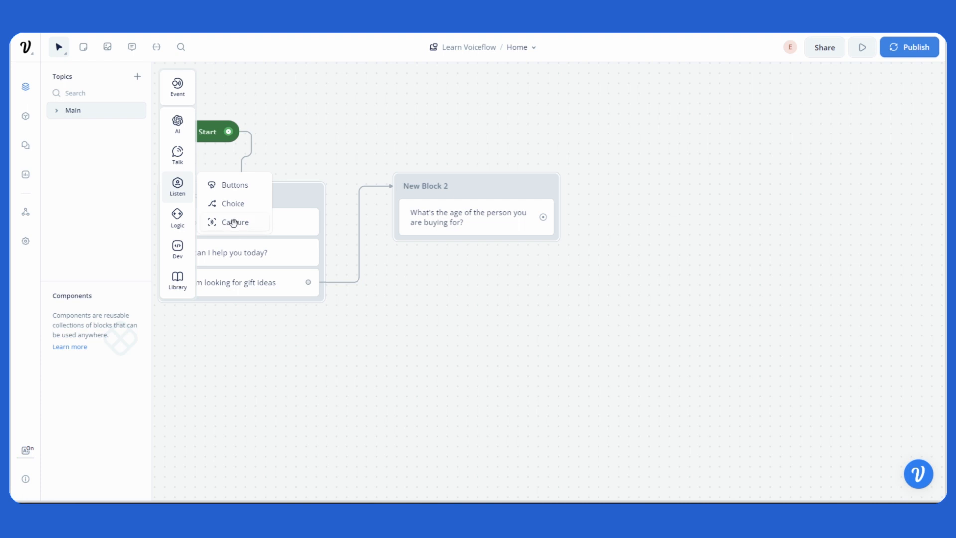
pyautogui.moveTo(233, 223)
pyautogui.moveTo(234, 223); pyautogui.dragTo(502, 255)
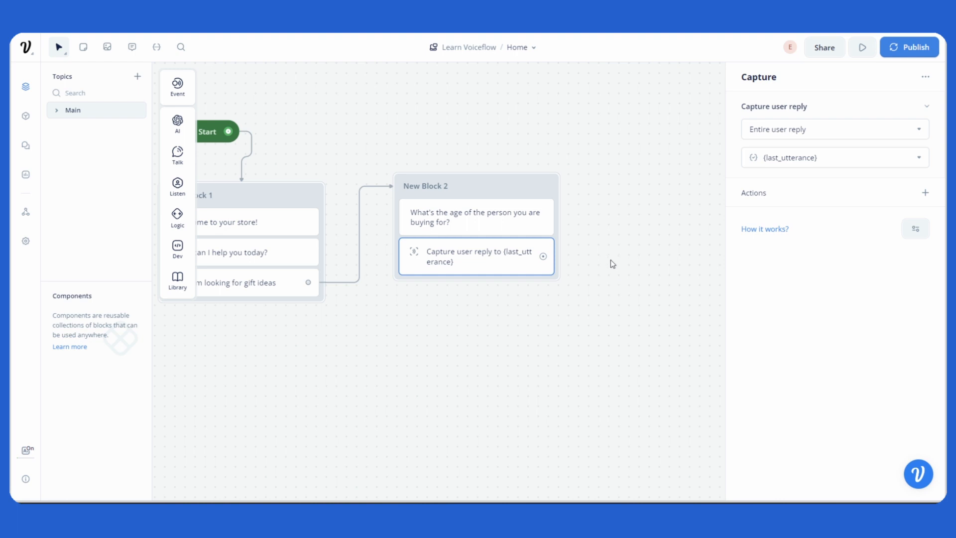
# Set New Block 2's Capture step to store the entire user reply in the last_response variable
pyautogui.moveTo(611, 259); pyautogui.dragTo(555, 271)
pyautogui.click(446, 269)
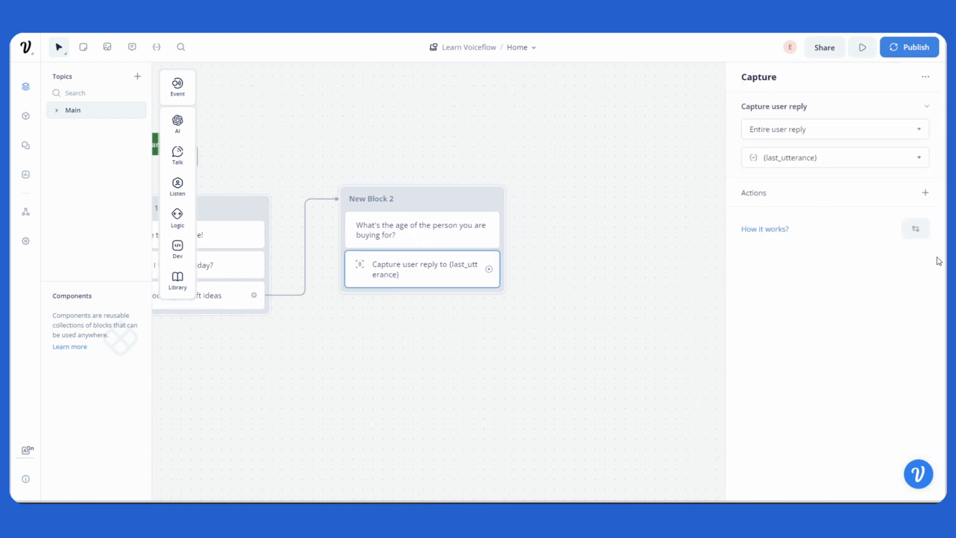
pyautogui.click(868, 135)
pyautogui.click(800, 185)
pyautogui.click(822, 163)
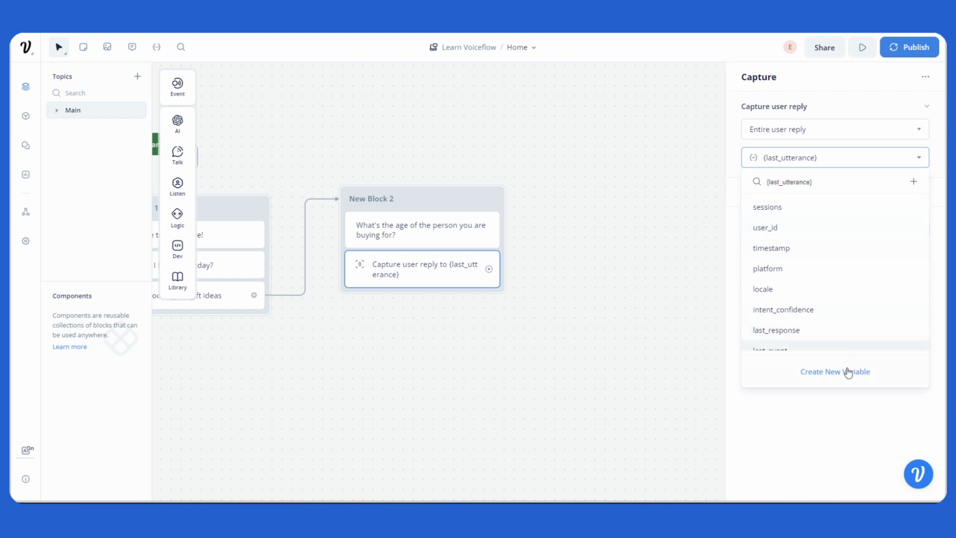
pyautogui.scroll(-2, 841, 294)
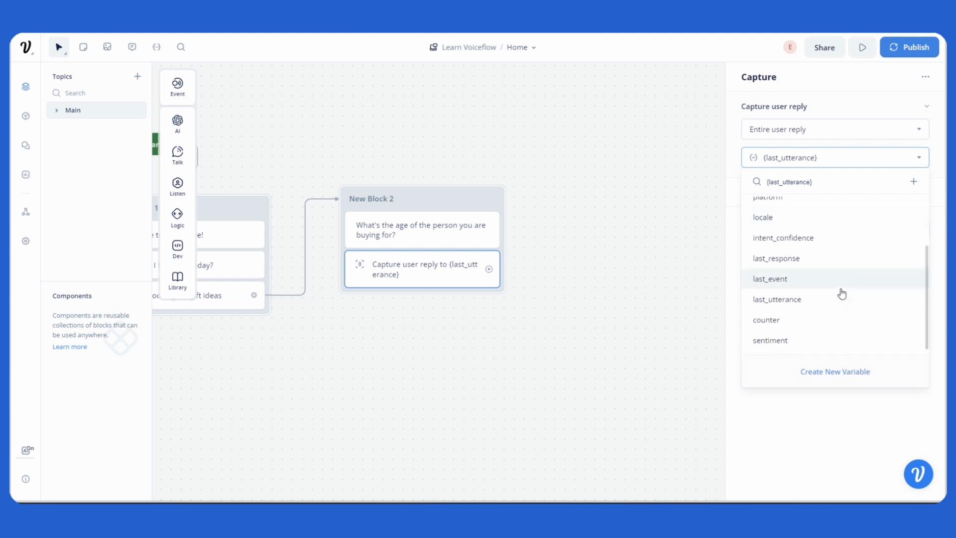
pyautogui.click(814, 267)
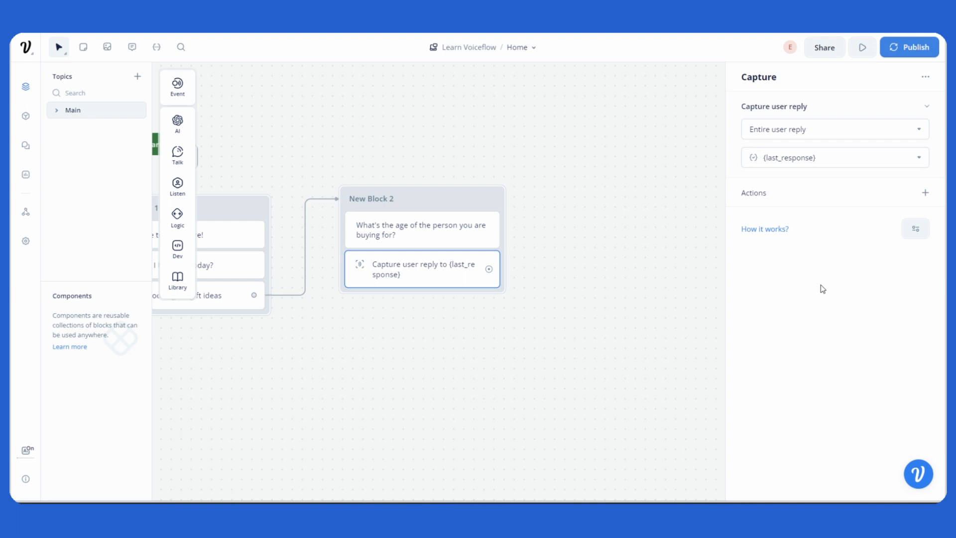
pyautogui.moveTo(500, 319); pyautogui.dragTo(605, 319)
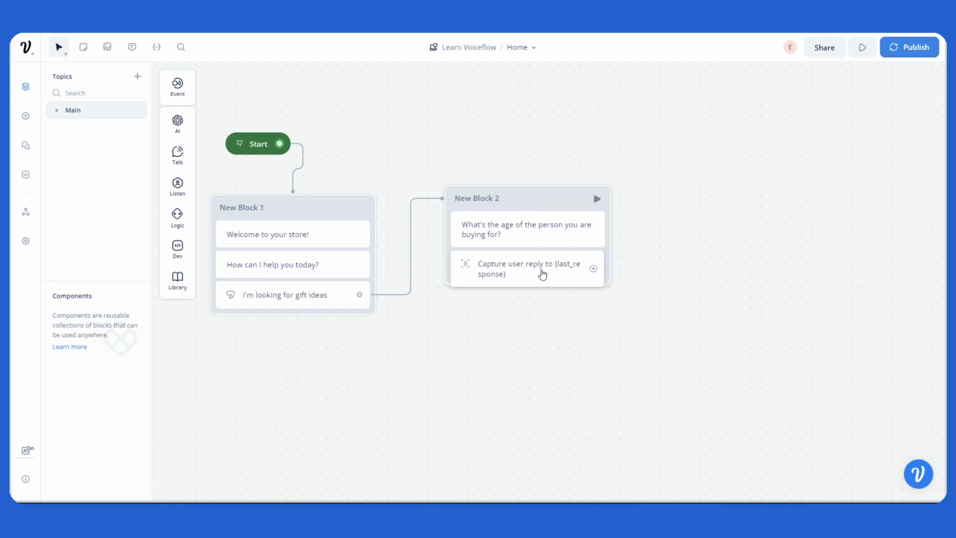
pyautogui.click(543, 274)
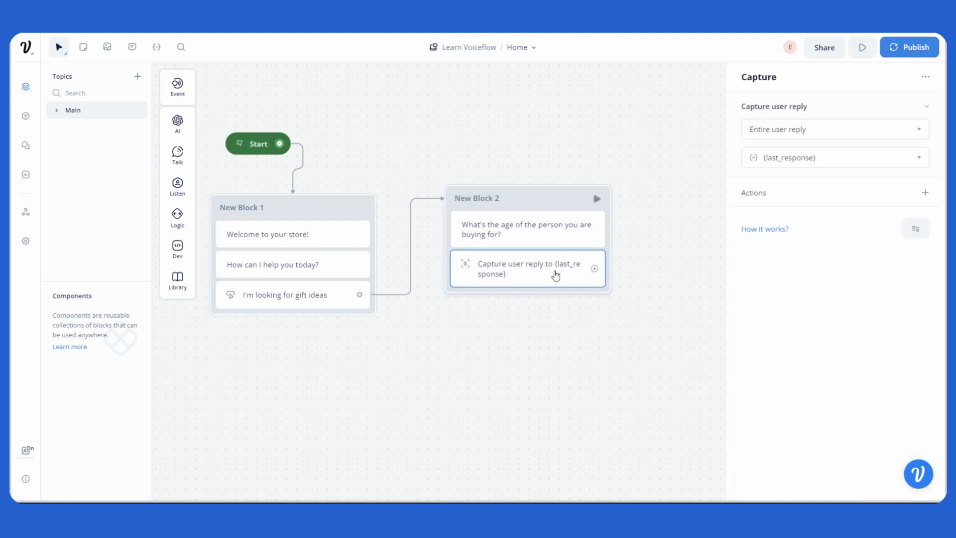
pyautogui.click(847, 158)
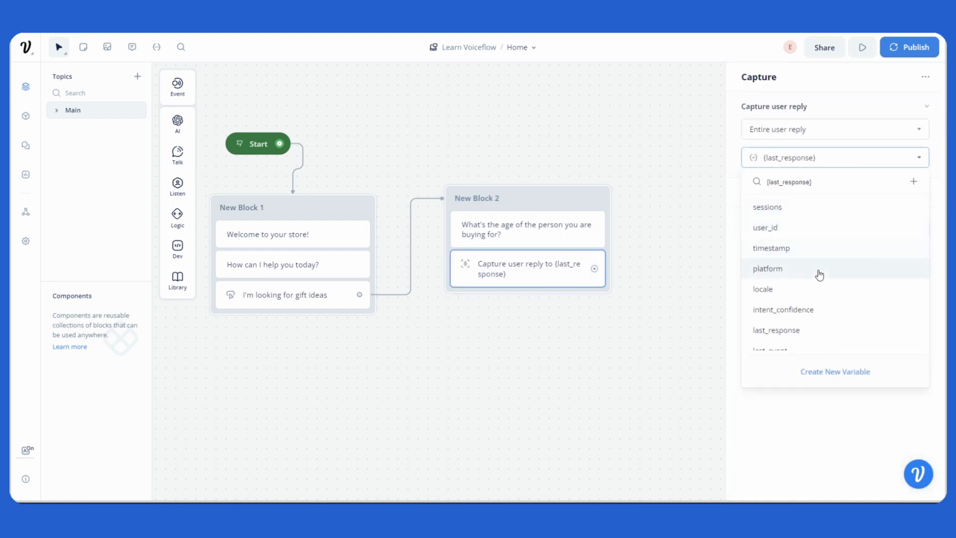
pyautogui.click(719, 195)
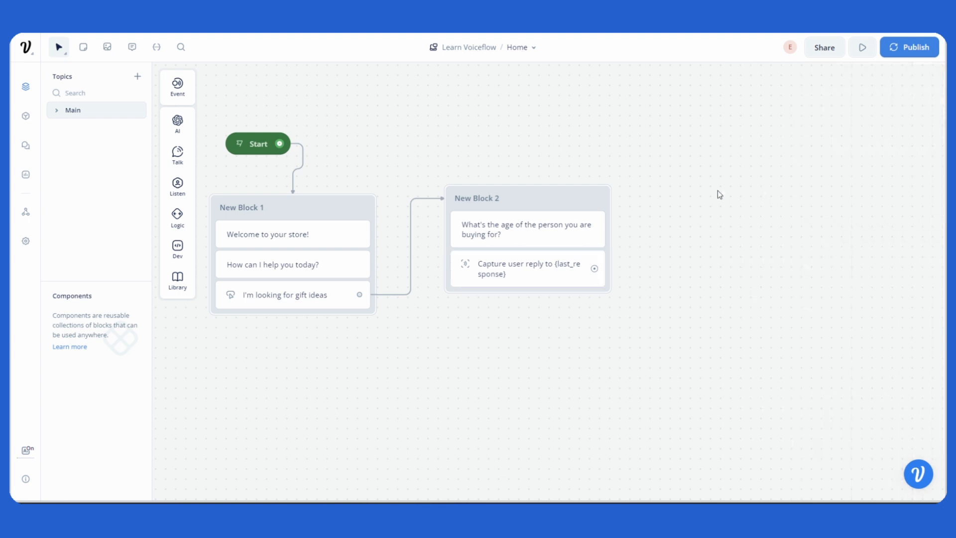
# Add a Condition step as a new block beside New Block 2 and adjust the new block's position slightly
pyautogui.hscroll(-5, 666, 203)
pyautogui.scroll(1, 666, 203)
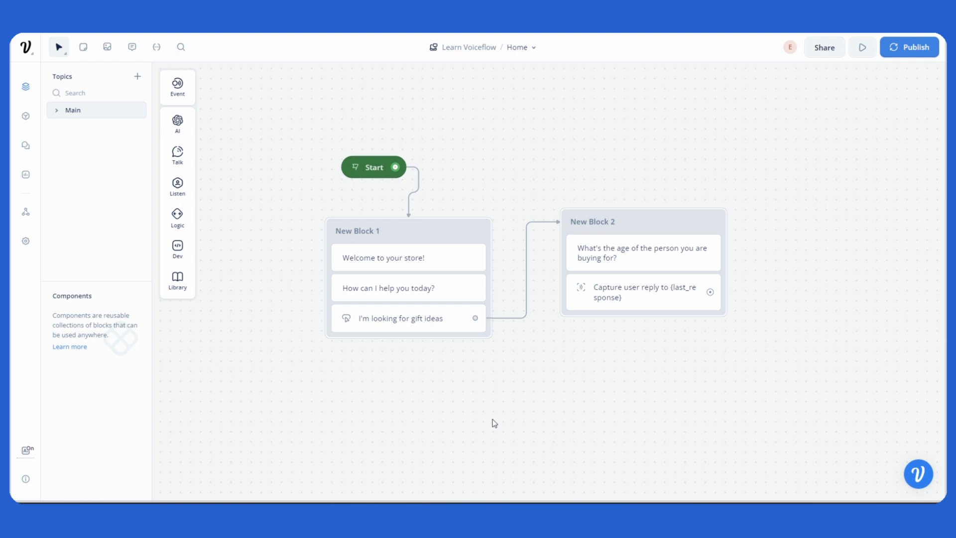
pyautogui.moveTo(692, 361); pyautogui.dragTo(412, 363)
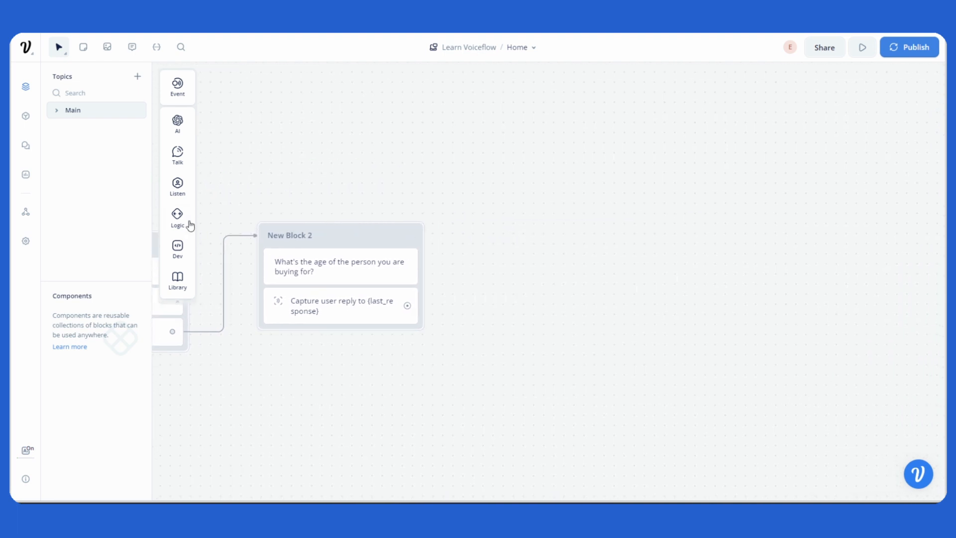
pyautogui.moveTo(188, 223)
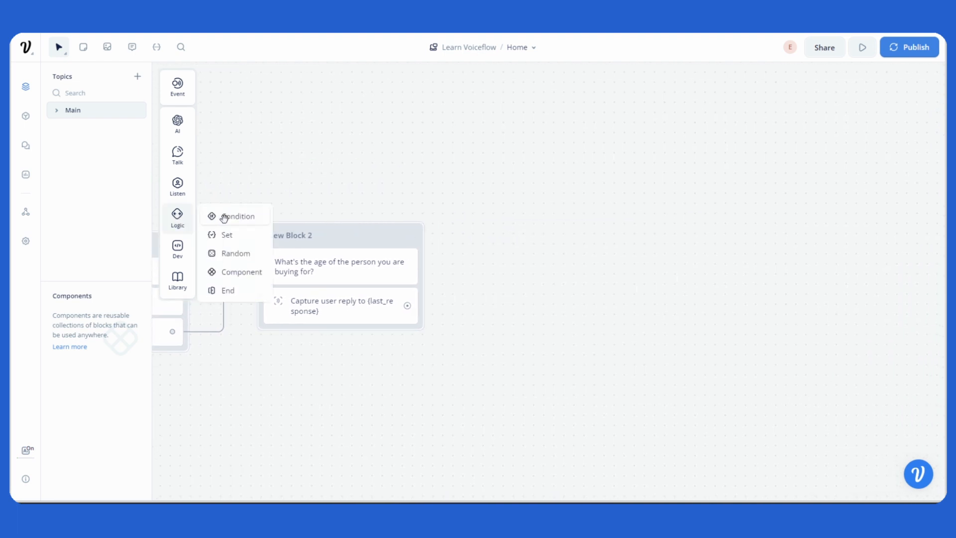
pyautogui.moveTo(224, 217)
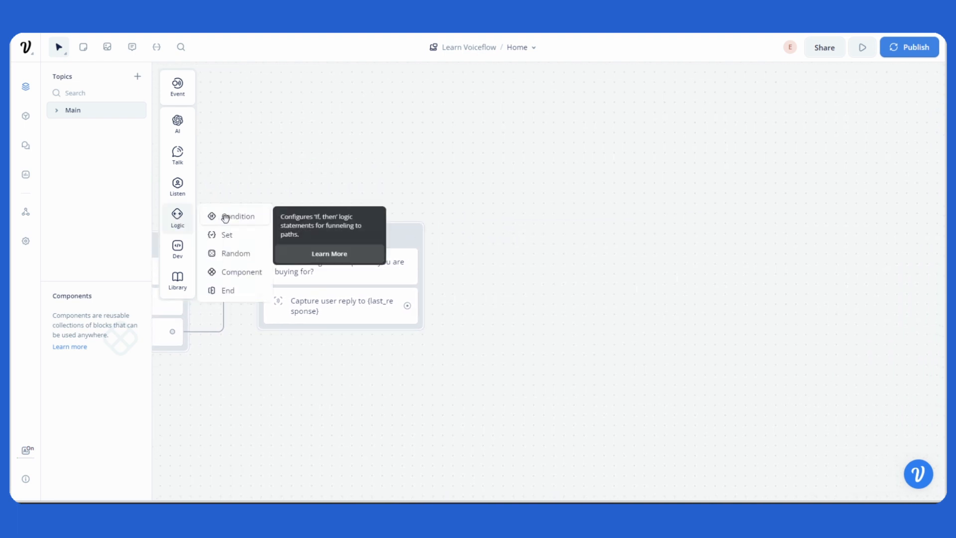
pyautogui.moveTo(224, 218); pyautogui.dragTo(515, 264)
pyautogui.moveTo(491, 331); pyautogui.dragTo(358, 334)
pyautogui.moveTo(391, 255); pyautogui.dragTo(417, 234)
pyautogui.click(437, 254)
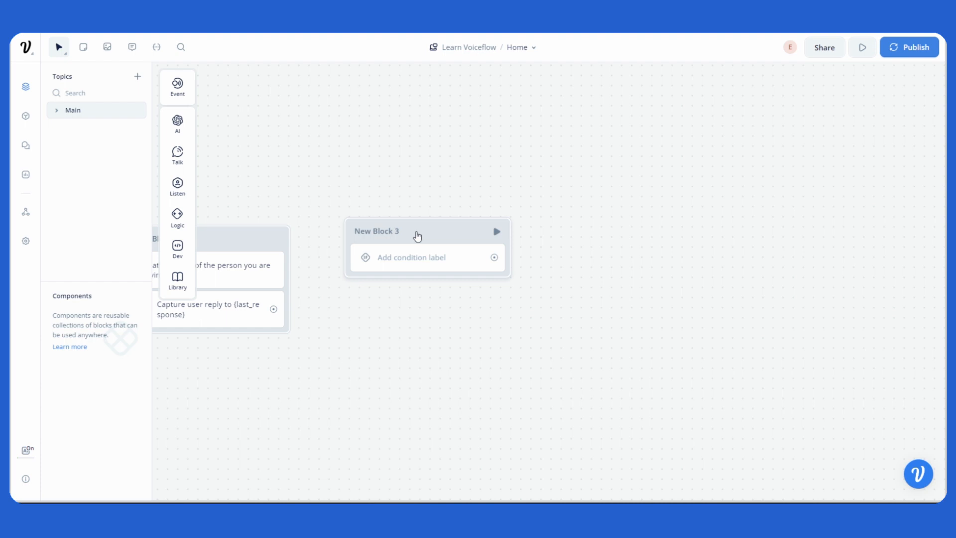
pyautogui.moveTo(417, 236); pyautogui.dragTo(412, 243)
# Add a variable condition based on last_response to Condition 1 of New Block 3
pyautogui.click(414, 261)
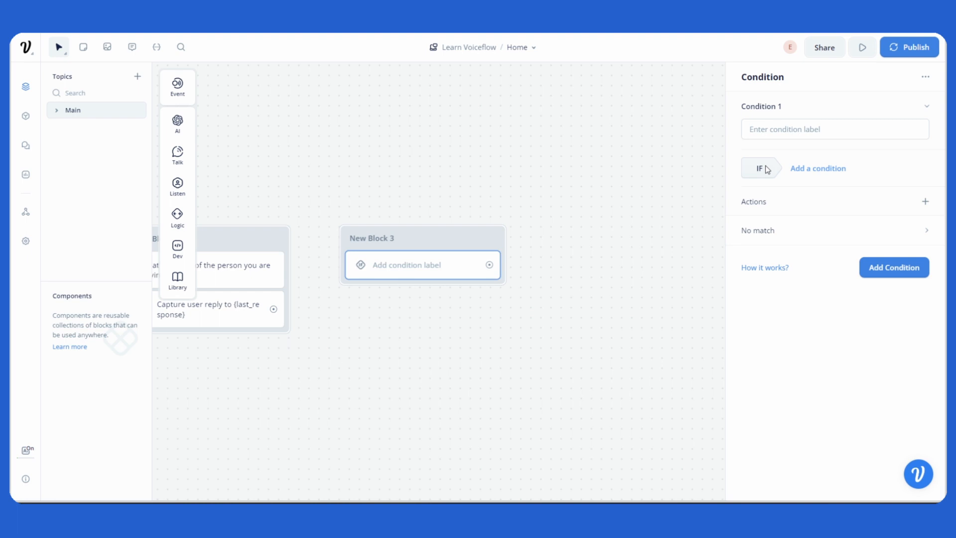
pyautogui.click(811, 168)
pyautogui.click(822, 188)
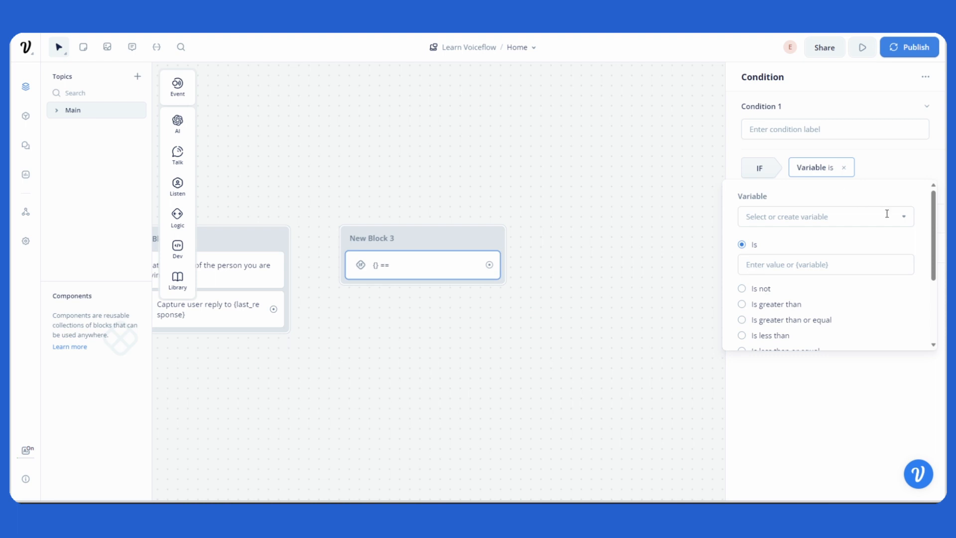
pyautogui.click(907, 223)
pyautogui.scroll(-3, 892, 244)
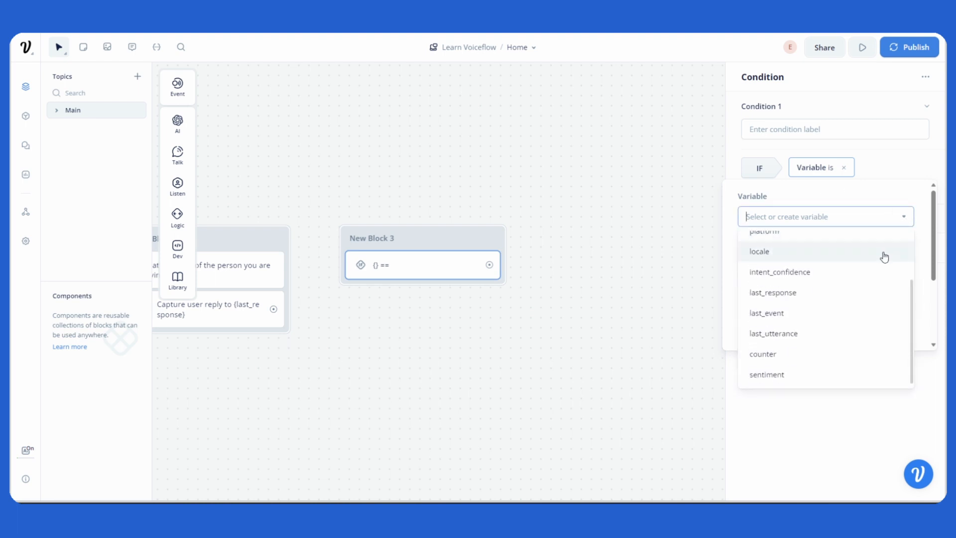
pyautogui.click(795, 294)
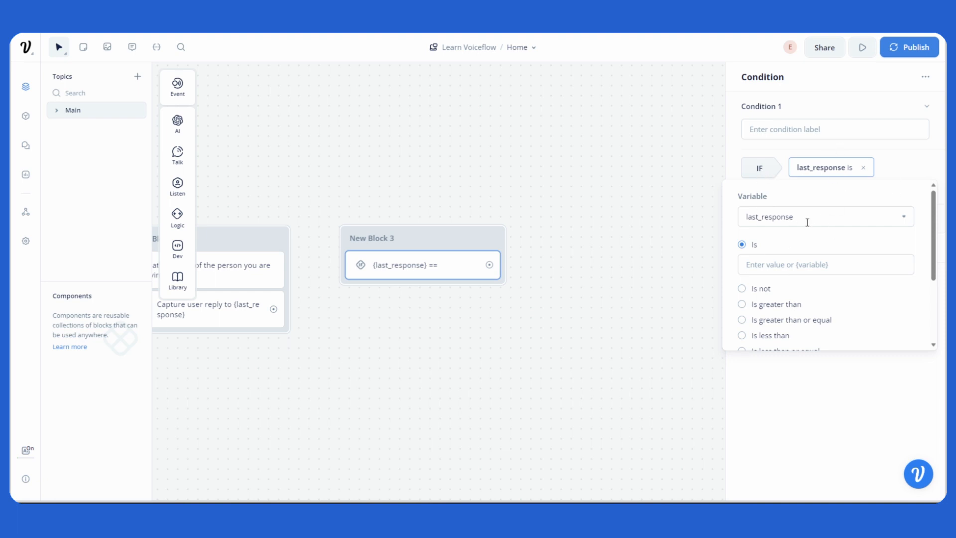
# Set Condition 1's rule so that last_response is less than or equal to 12
pyautogui.scroll(-2, 801, 269)
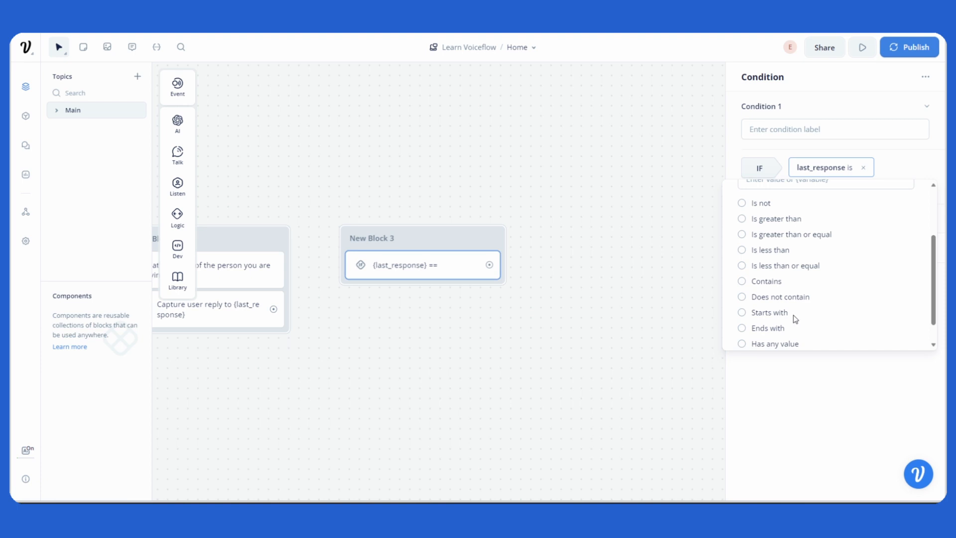
pyautogui.click(778, 269)
pyautogui.scroll(-1, 801, 326)
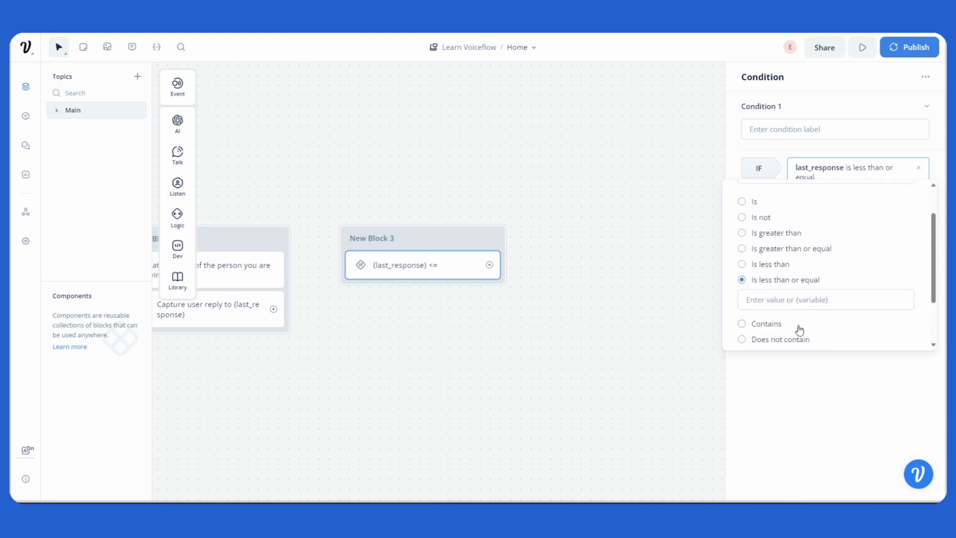
pyautogui.click(795, 298)
pyautogui.write('12')
pyautogui.click(809, 399)
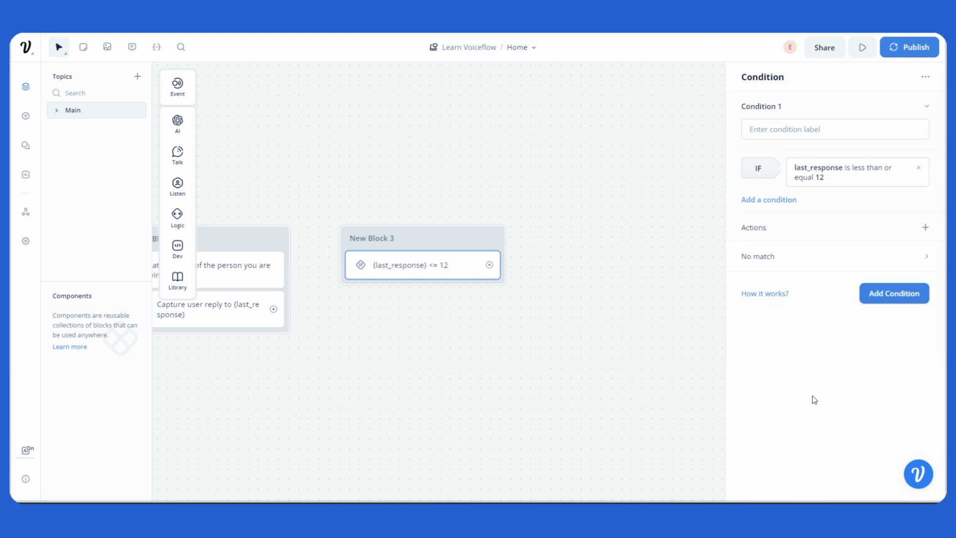
# Label the first condition in New Block 3 "Kids"
pyautogui.click(804, 134)
pyautogui.write('Kids')
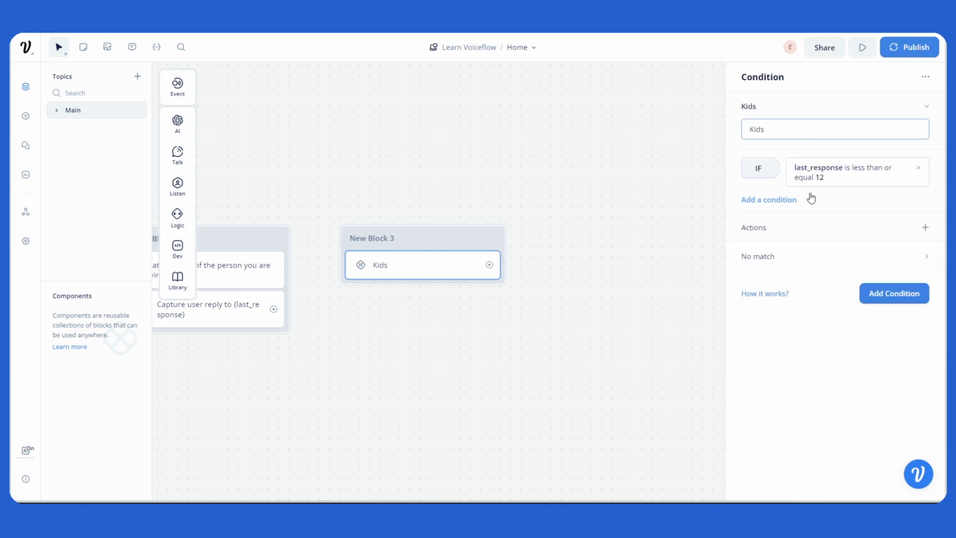
pyautogui.click(880, 221)
pyautogui.moveTo(880, 222)
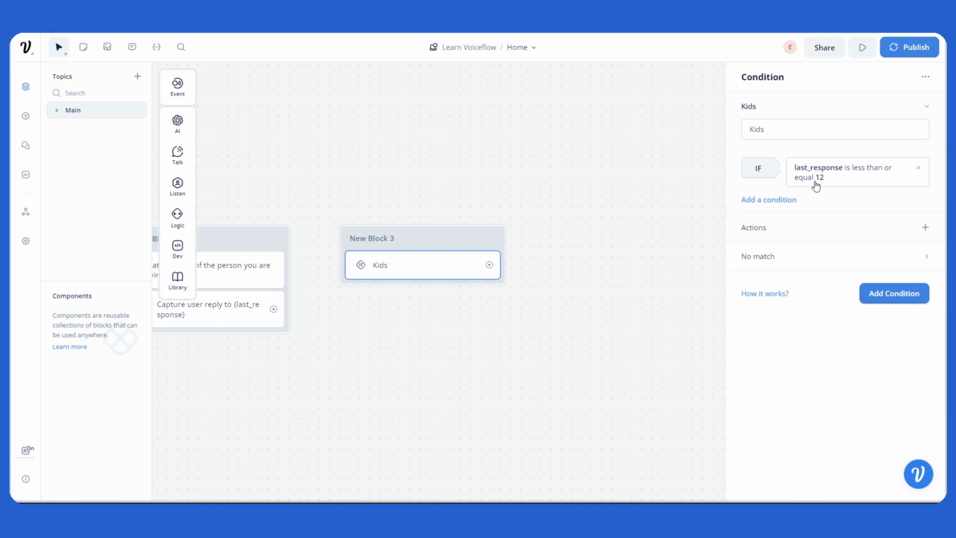
# Add a second condition to New Block 3 with a variable rule based on last_response
pyautogui.click(886, 295)
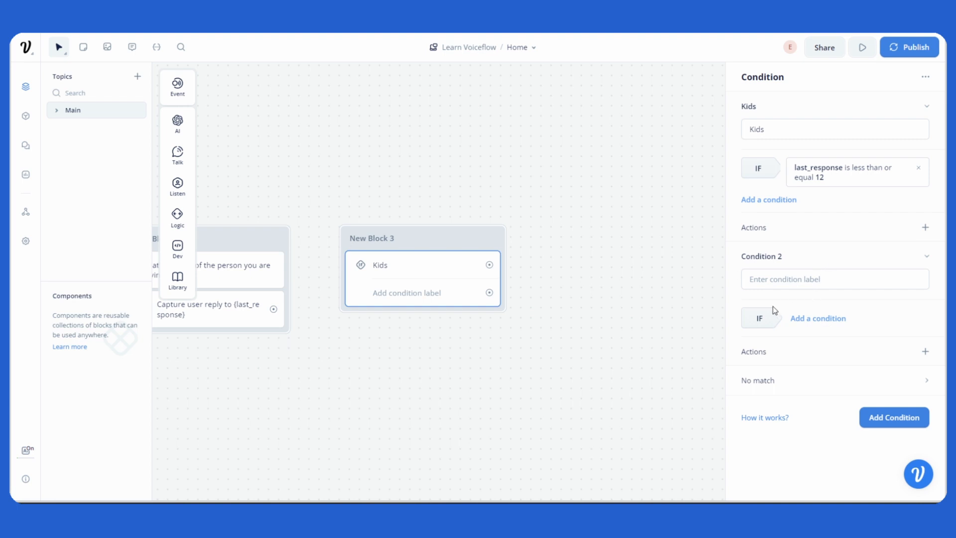
pyautogui.click(831, 319)
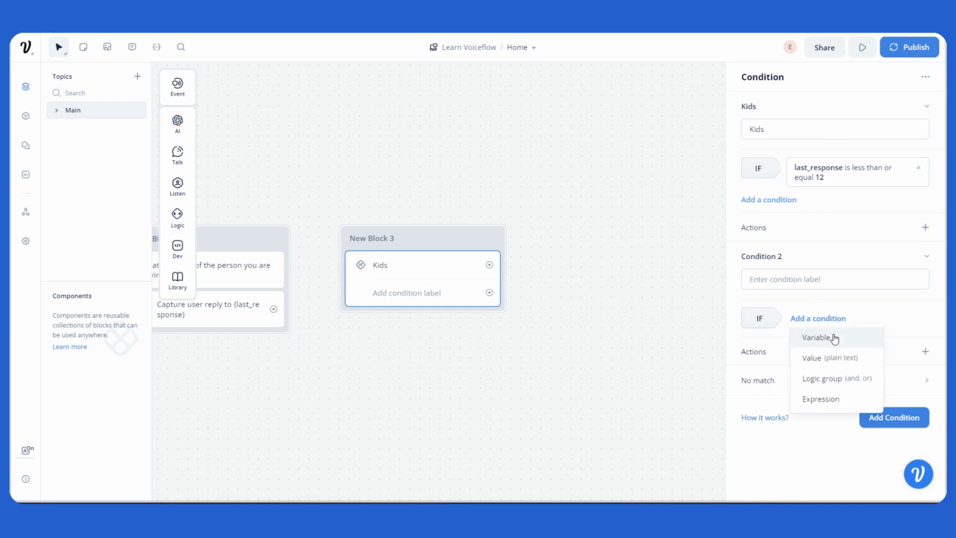
pyautogui.click(835, 338)
pyautogui.click(841, 179)
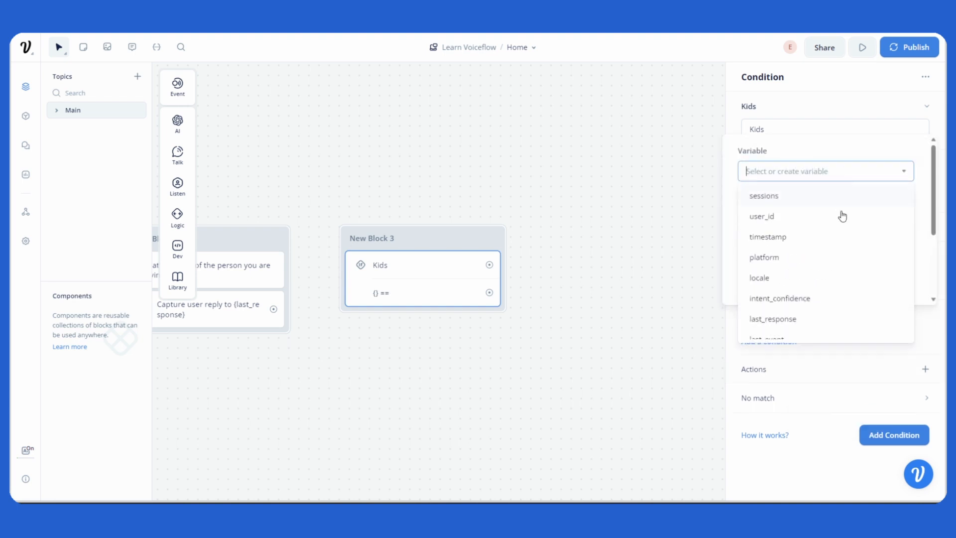
pyautogui.scroll(-2, 830, 255)
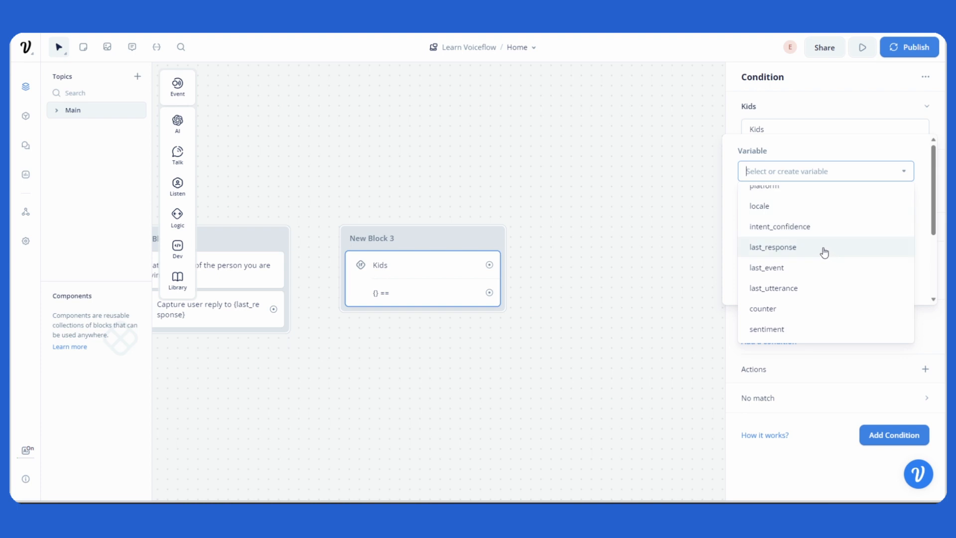
pyautogui.click(825, 253)
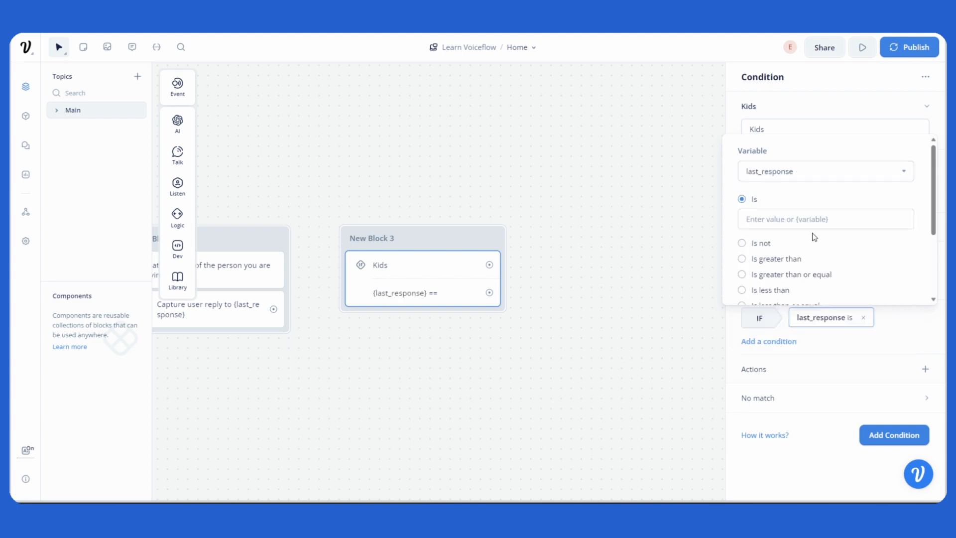
# Set Condition 2's rule so that last_response is greater than 12
pyautogui.click(781, 259)
pyautogui.click(789, 246)
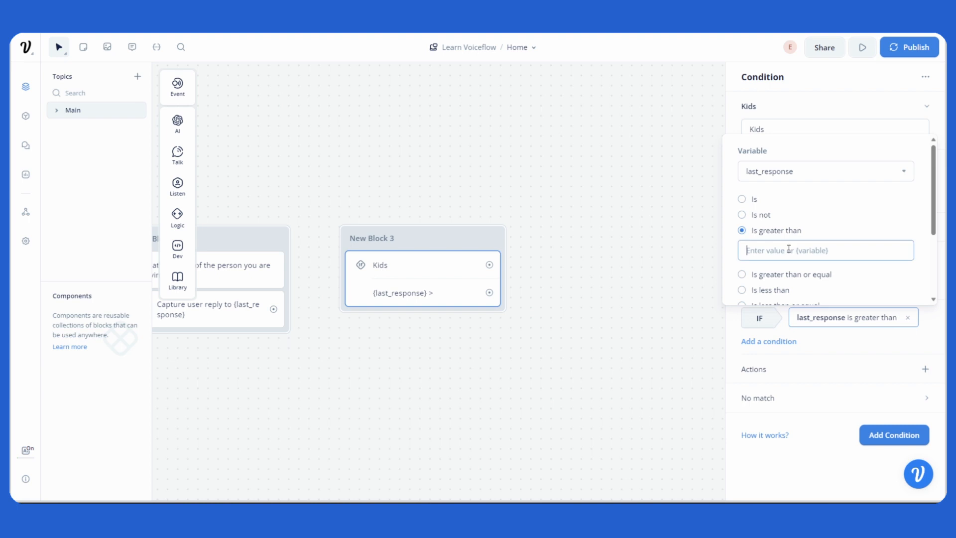
pyautogui.write('12')
pyautogui.click(826, 341)
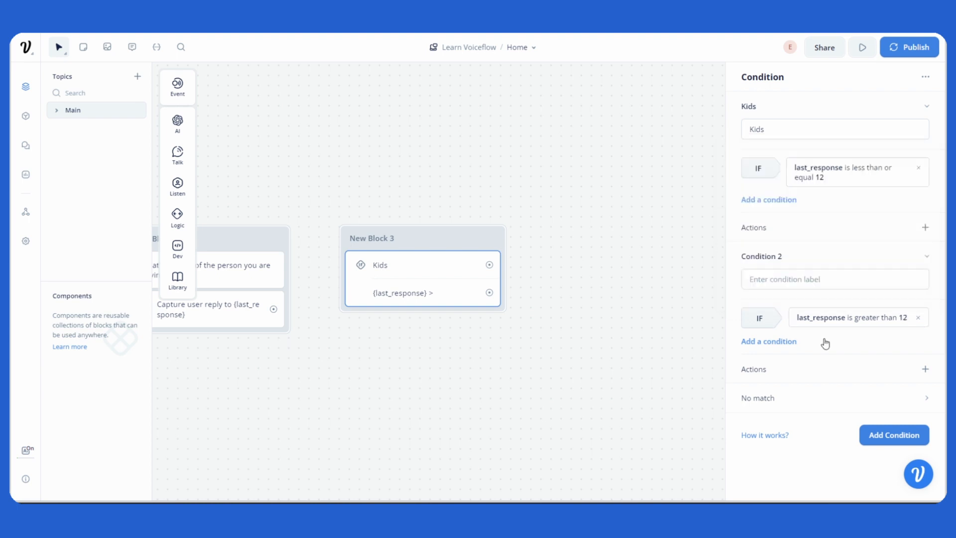
pyautogui.click(882, 344)
# Add a logic group to Condition 2 and join it to the existing rule with And
pyautogui.click(786, 344)
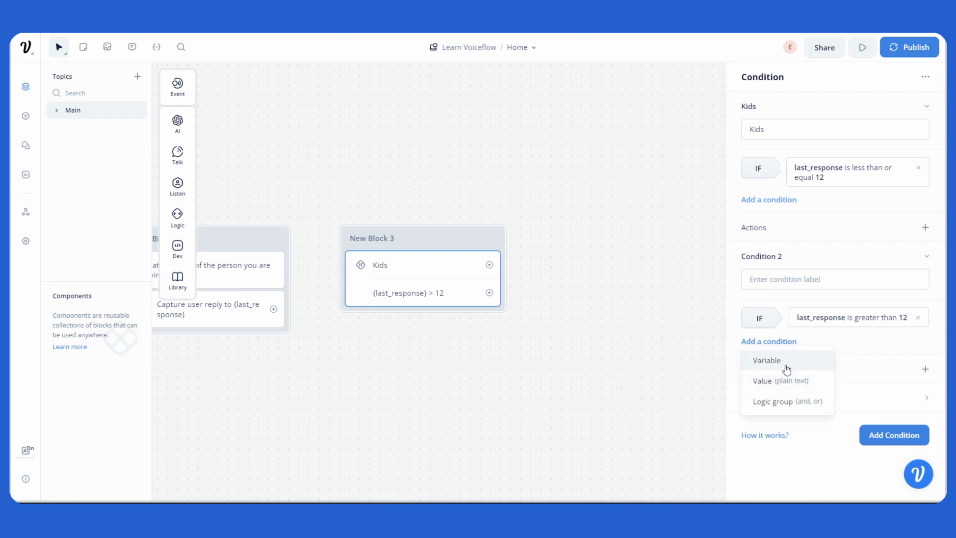
pyautogui.click(797, 401)
pyautogui.scroll(-1, 827, 345)
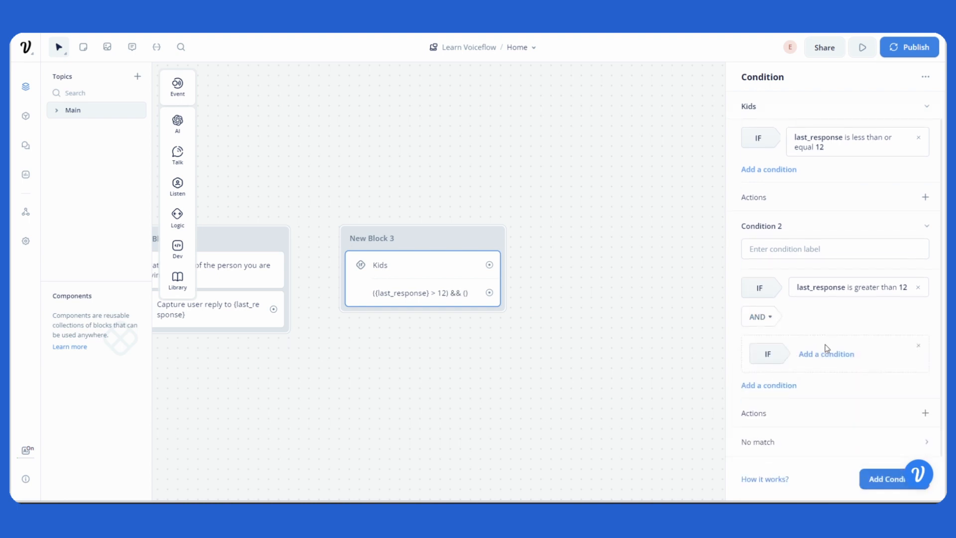
pyautogui.click(770, 320)
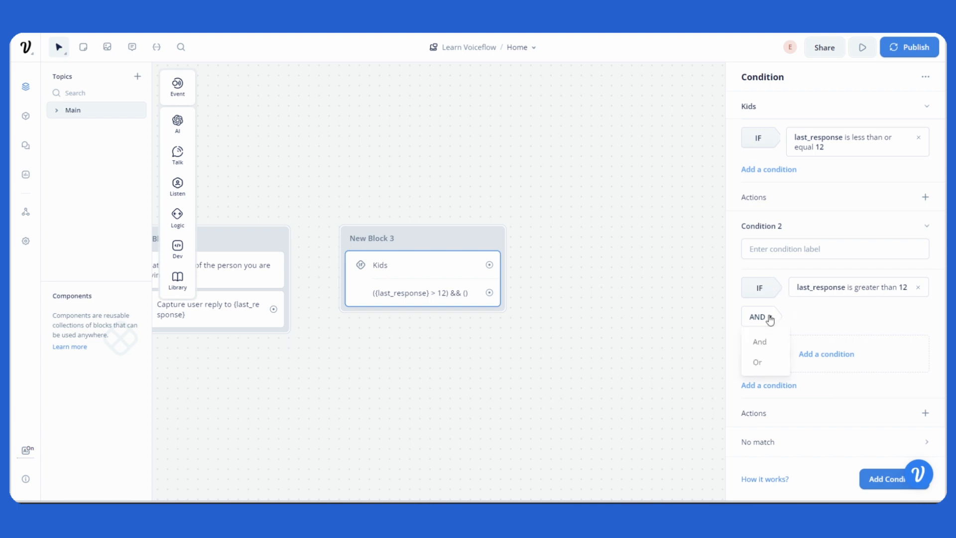
pyautogui.click(773, 341)
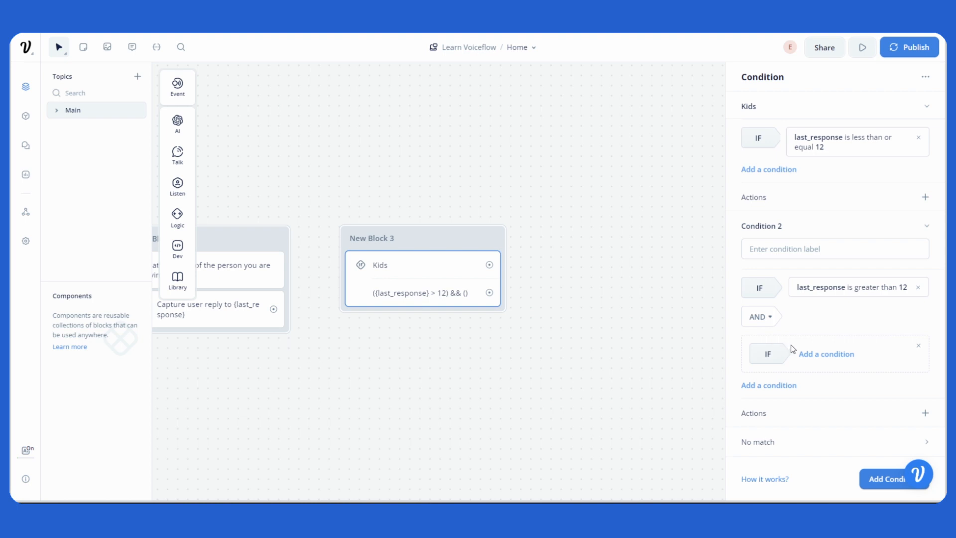
# Give Condition 2's logic group a variable rule that last_response is less than or equal to 18
pyautogui.click(820, 355)
pyautogui.click(827, 371)
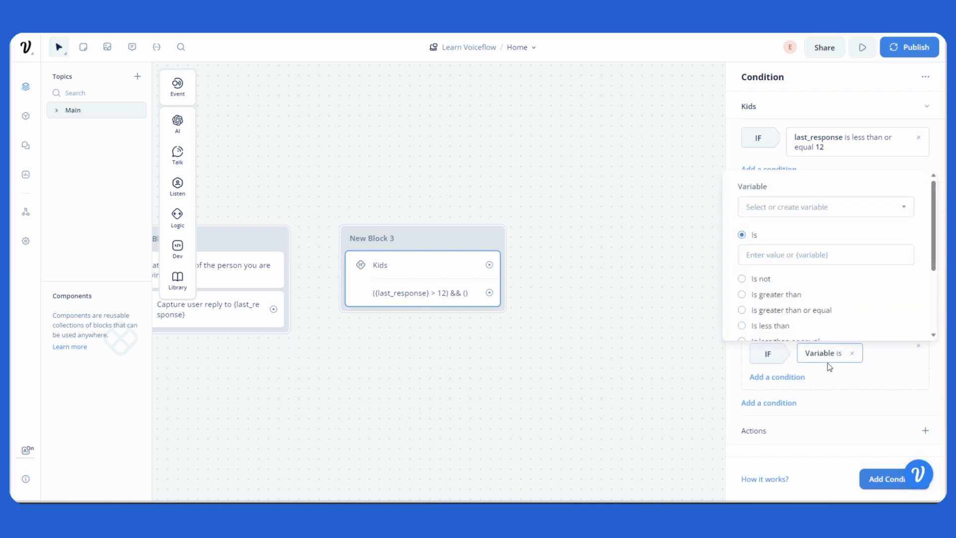
pyautogui.click(810, 208)
pyautogui.scroll(-2, 812, 280)
pyautogui.click(811, 280)
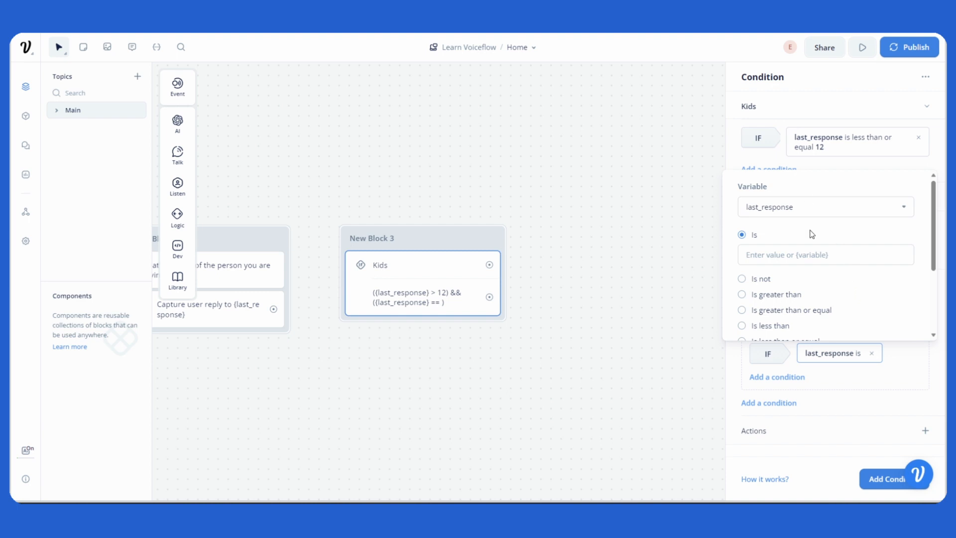
pyautogui.scroll(-1, 812, 234)
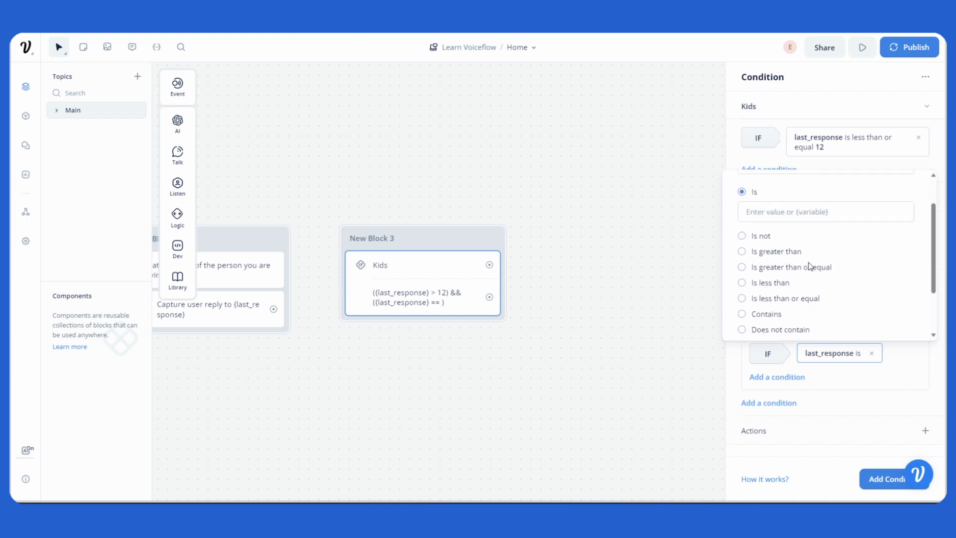
pyautogui.click(799, 299)
pyautogui.click(806, 290)
pyautogui.write('18')
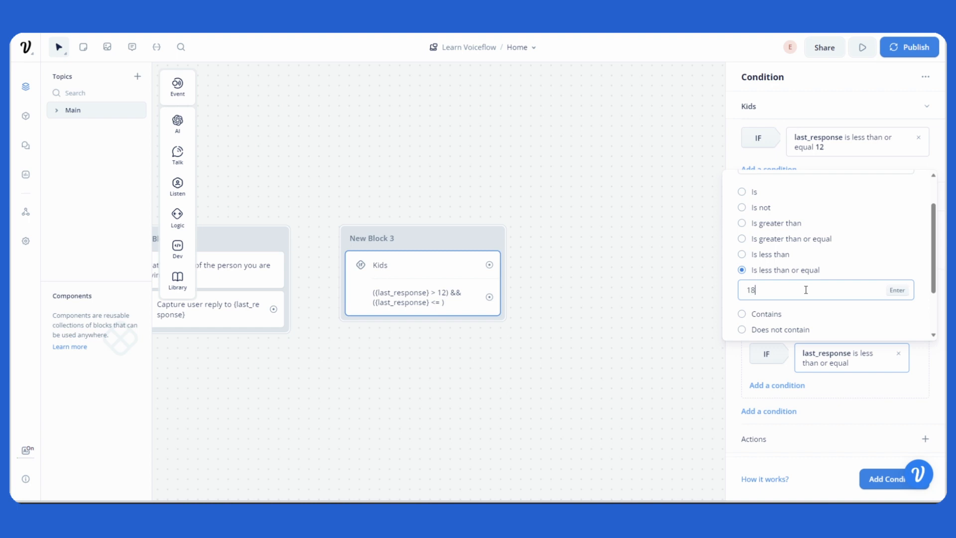
pyautogui.click(662, 345)
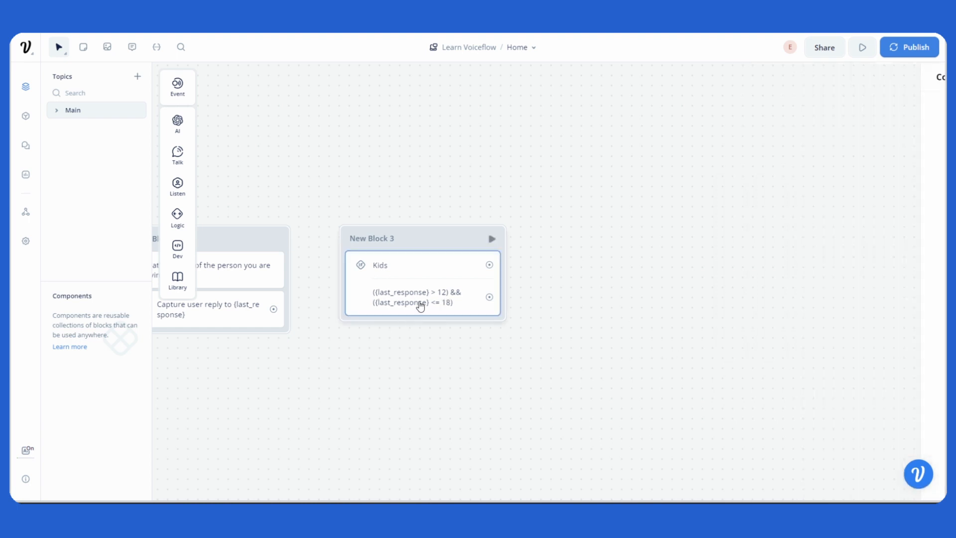
# Reopen New Block 3's Condition step, label the second condition "Teens" and close the settings
pyautogui.click(421, 305)
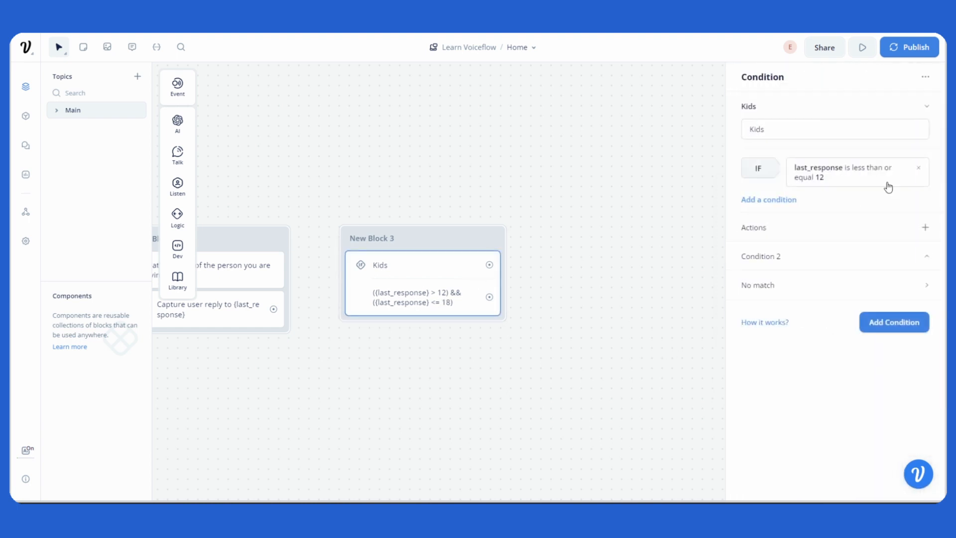
pyautogui.click(782, 258)
pyautogui.scroll(-1, 817, 259)
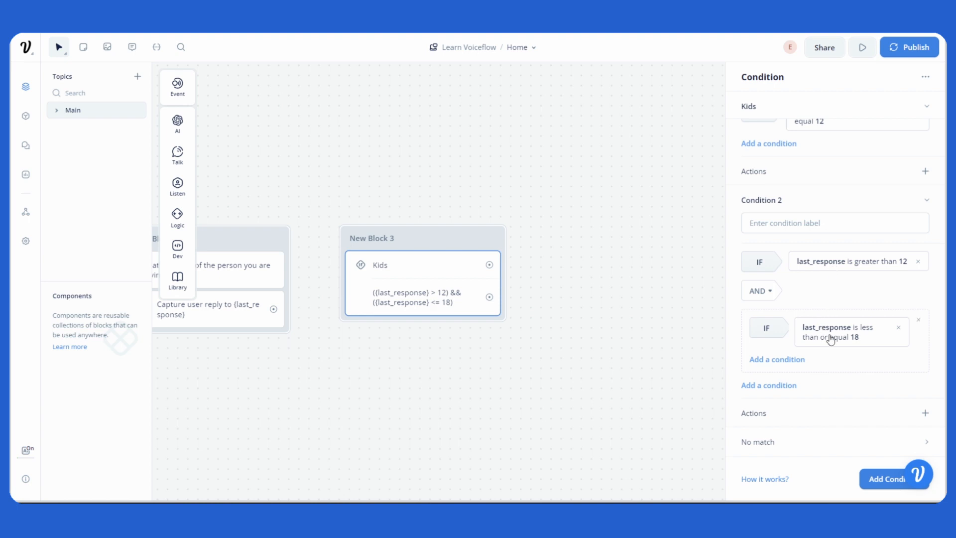
pyautogui.click(816, 222)
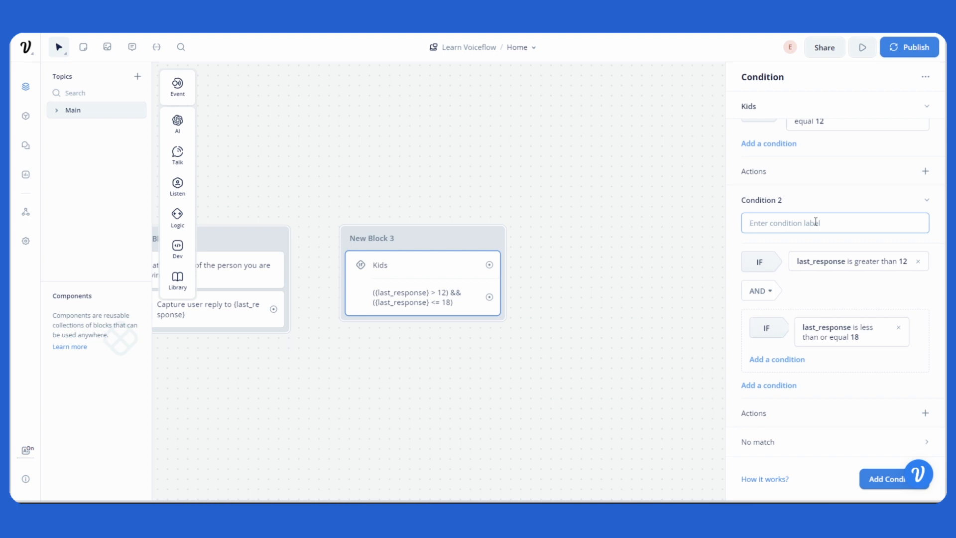
pyautogui.write('Teens')
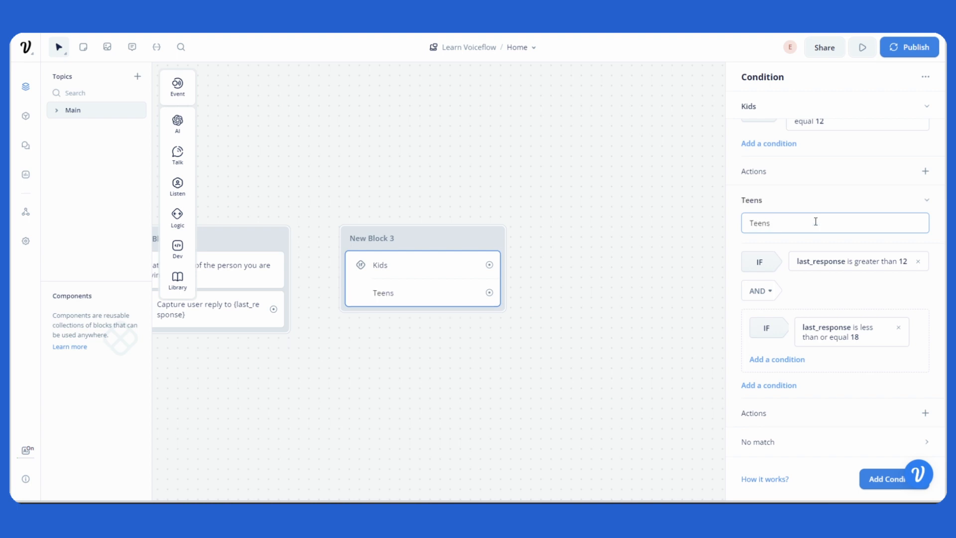
pyautogui.click(805, 461)
pyautogui.click(606, 391)
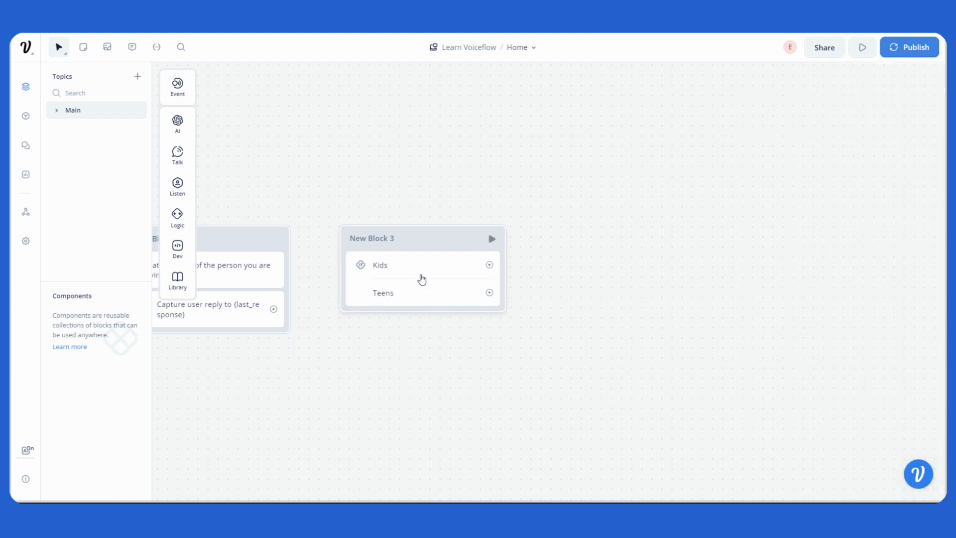
# Check the Kids and Teens rules in New Block 3, close the settings, and connect New Block 2's Capture step to New Block 3
pyautogui.moveTo(436, 364); pyautogui.dragTo(601, 342)
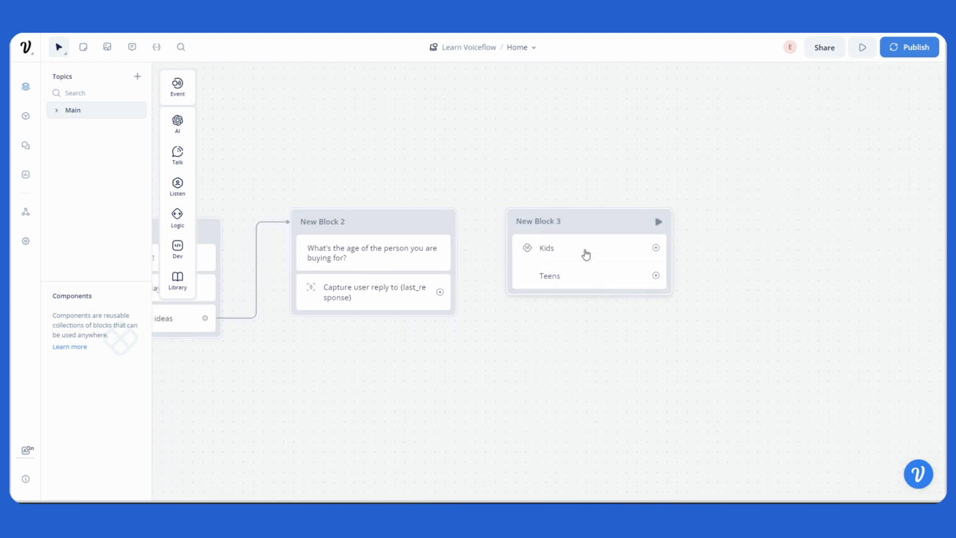
pyautogui.click(585, 249)
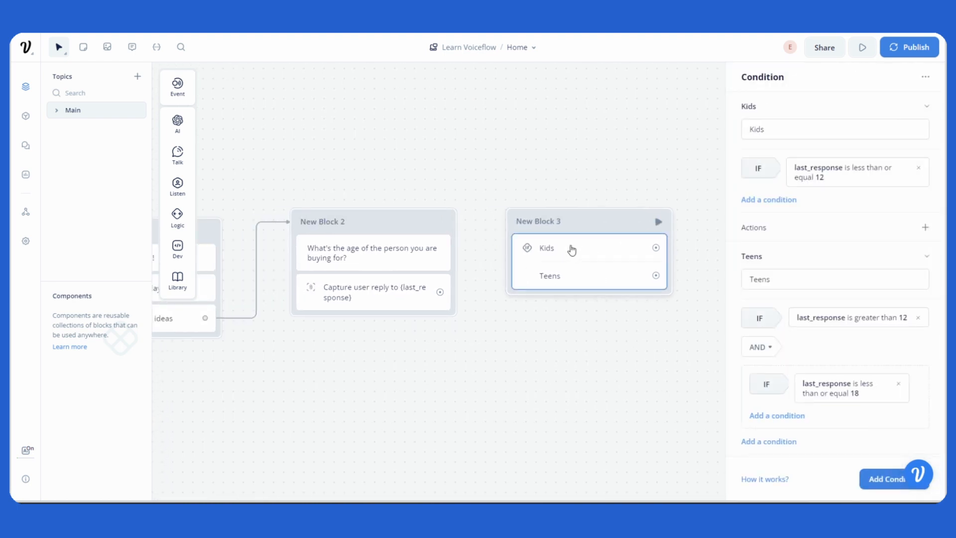
pyautogui.click(557, 329)
pyautogui.moveTo(626, 350); pyautogui.dragTo(471, 345)
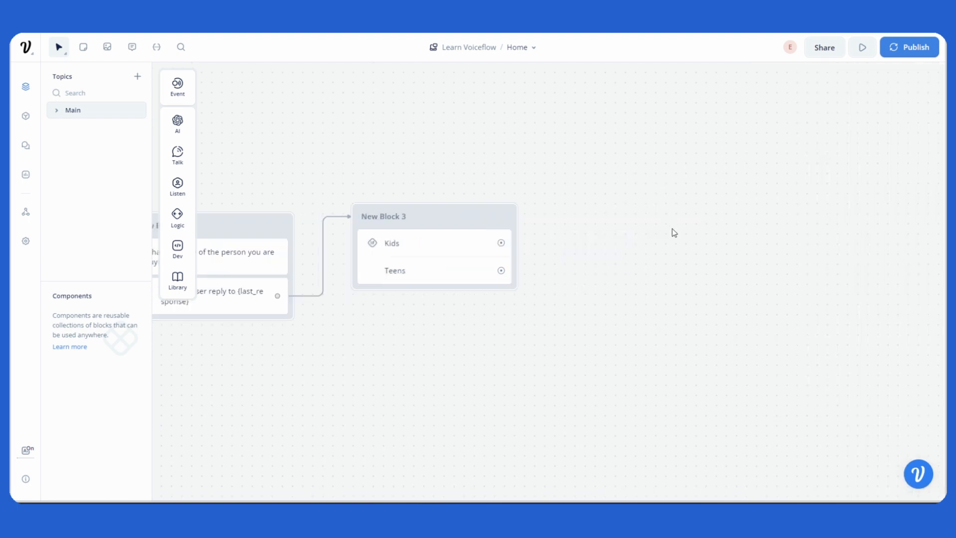
pyautogui.moveTo(666, 229); pyautogui.dragTo(635, 235)
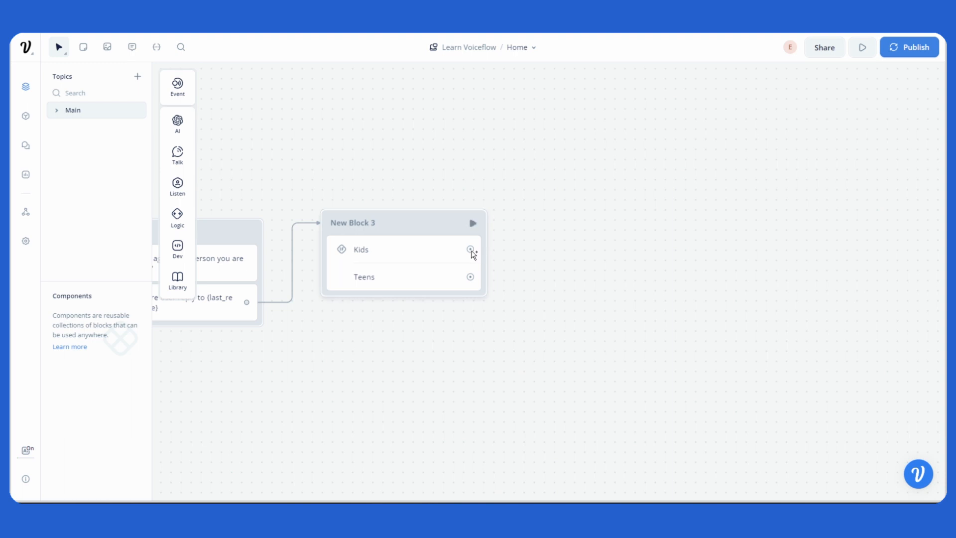
# Add two separate Text blocks beyond New Block 3, one above and one below its level
pyautogui.moveTo(184, 156)
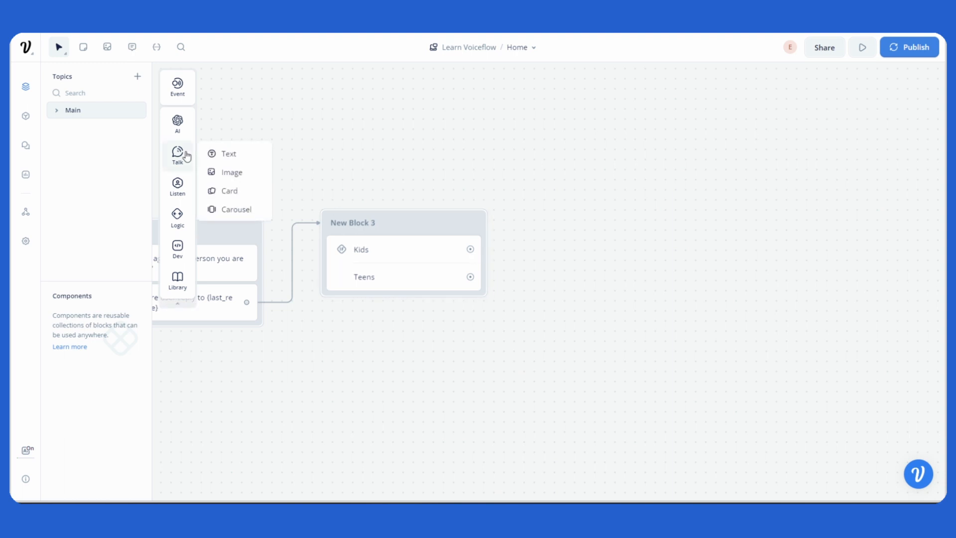
pyautogui.moveTo(232, 154); pyautogui.dragTo(639, 157)
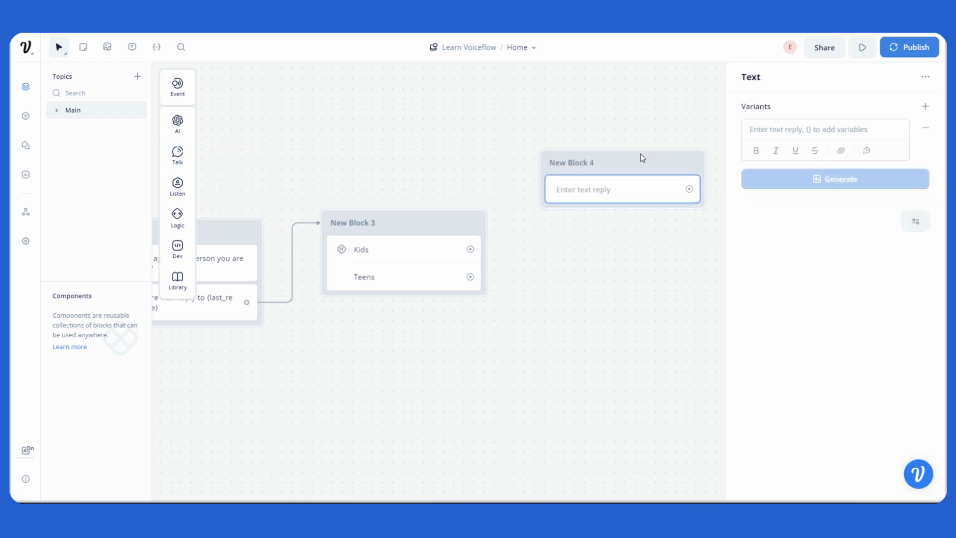
pyautogui.moveTo(603, 283); pyautogui.dragTo(507, 265)
pyautogui.moveTo(177, 155)
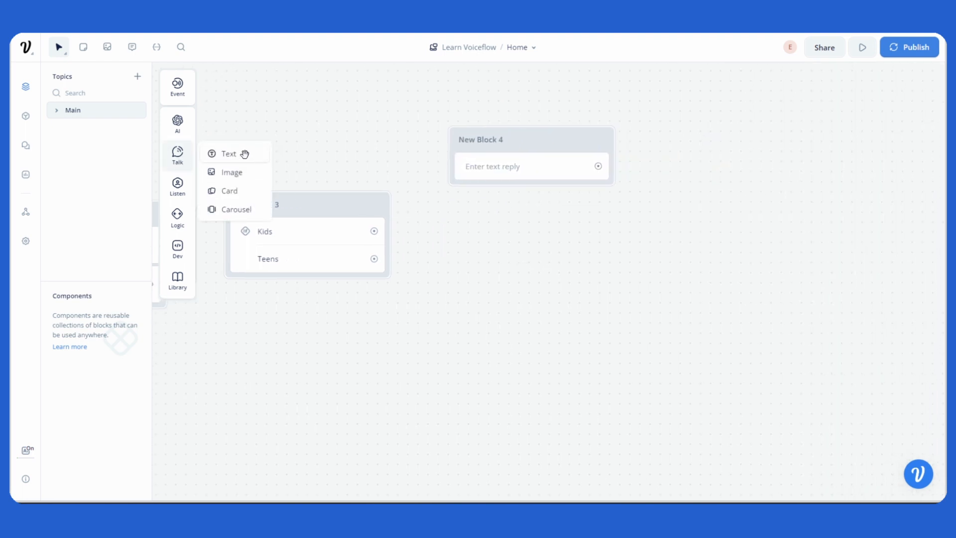
pyautogui.moveTo(245, 154); pyautogui.dragTo(523, 301)
# Connect the Kids path to New Block 4 and the Teens path to New Block 5, and shift New Block 5 slightly down
pyautogui.moveTo(374, 231); pyautogui.dragTo(459, 142)
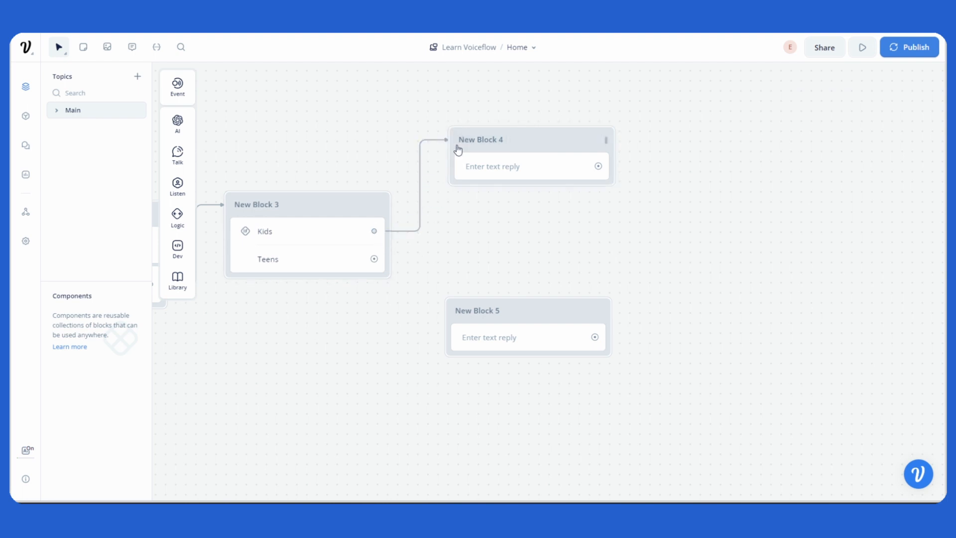
pyautogui.moveTo(375, 260); pyautogui.dragTo(450, 306)
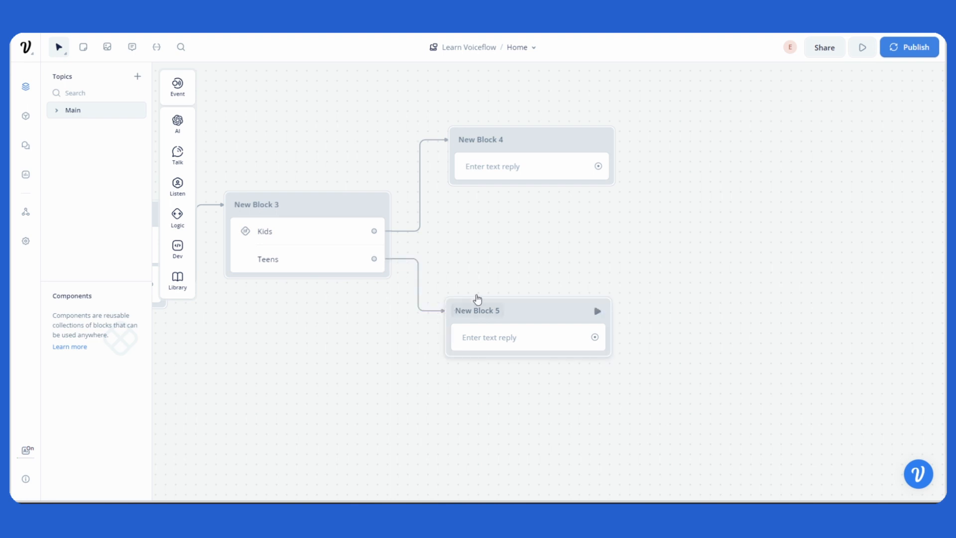
pyautogui.moveTo(521, 309); pyautogui.dragTo(527, 327)
# Write "Here's our best sellers for kids!" as New Block 4's text reply and close its settings
pyautogui.click(534, 169)
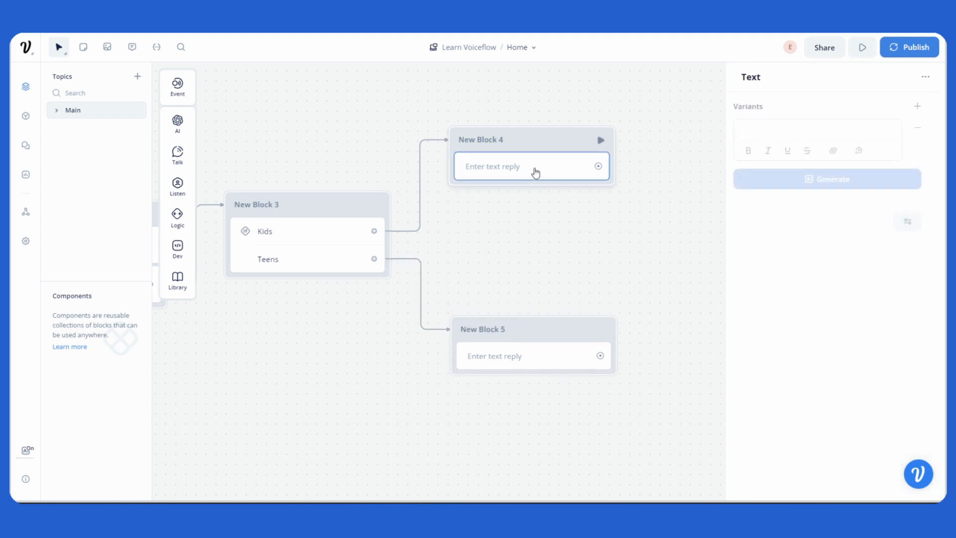
pyautogui.click(837, 133)
pyautogui.write('Here')
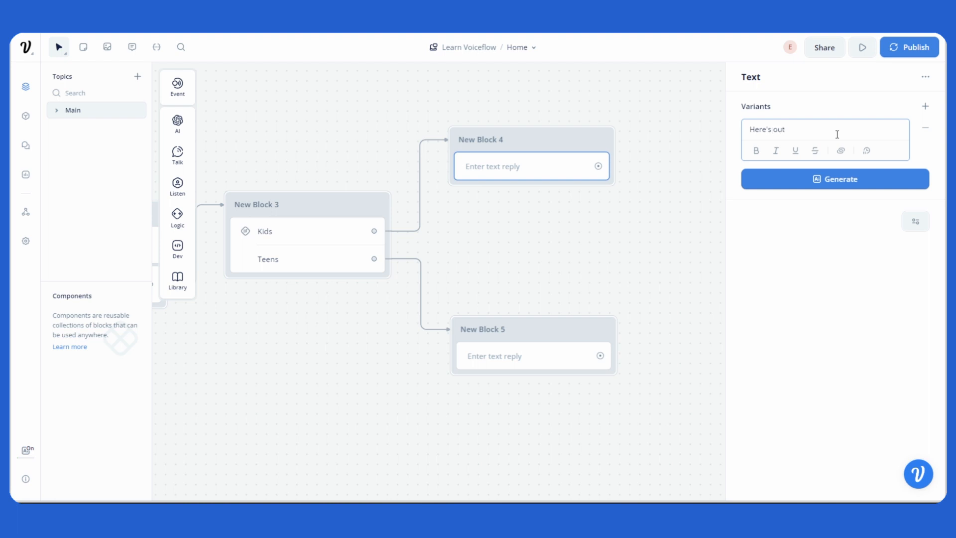
pyautogui.write("'s our best sellers for kids!")
pyautogui.click(654, 233)
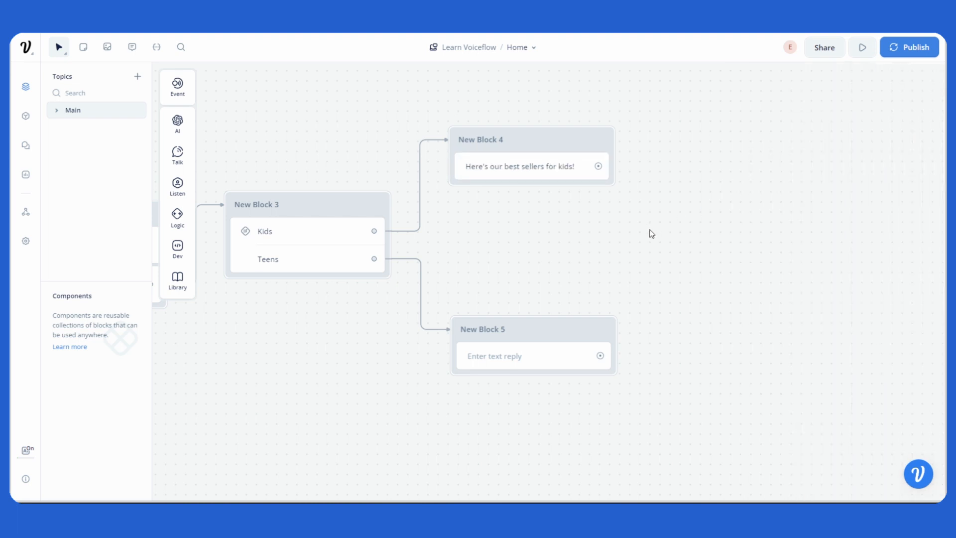
# Write "Here's our best sellers for teens!" as New Block 5's text reply and close its settings
pyautogui.moveTo(634, 255); pyautogui.dragTo(670, 219)
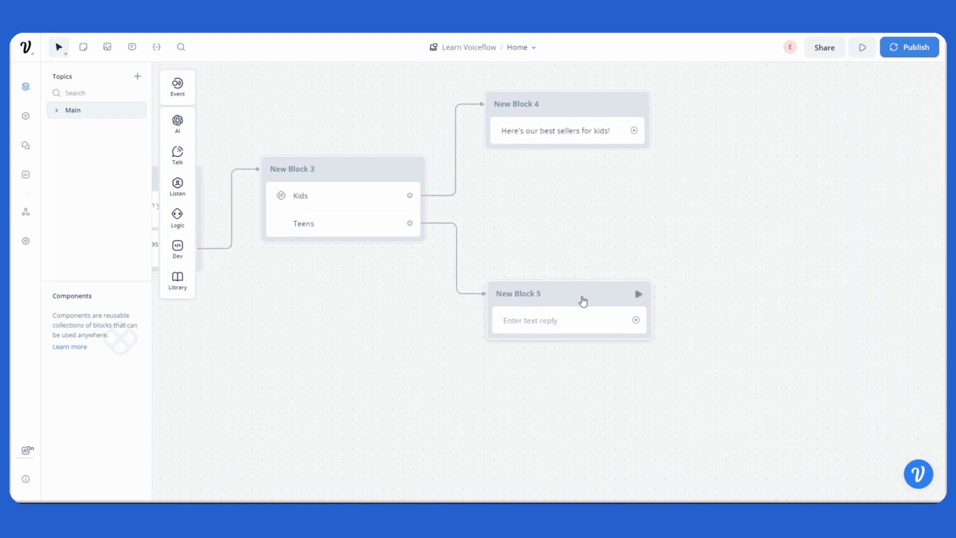
pyautogui.click(569, 333)
pyautogui.click(831, 129)
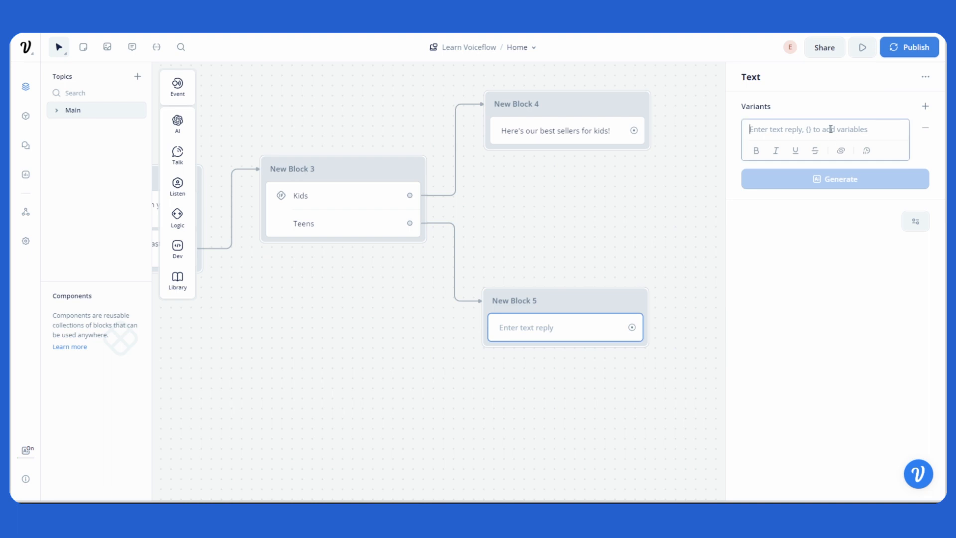
pyautogui.write("Here's")
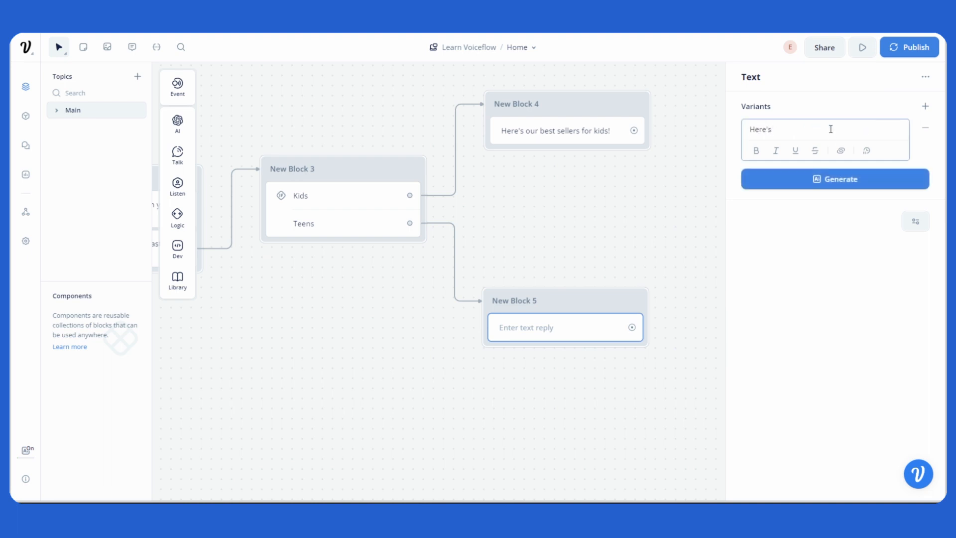
pyautogui.write(' our best sellers for teens!')
pyautogui.click(668, 188)
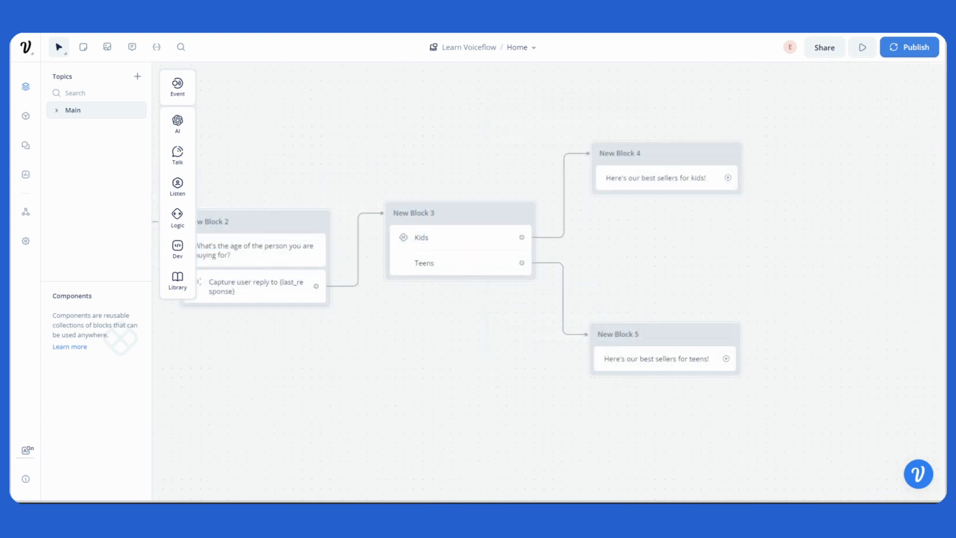
# Review the flow from Start to the age conditions, nudging New Block 1 and New Block 2 slightly along the way
pyautogui.moveTo(260, 348); pyautogui.dragTo(632, 348)
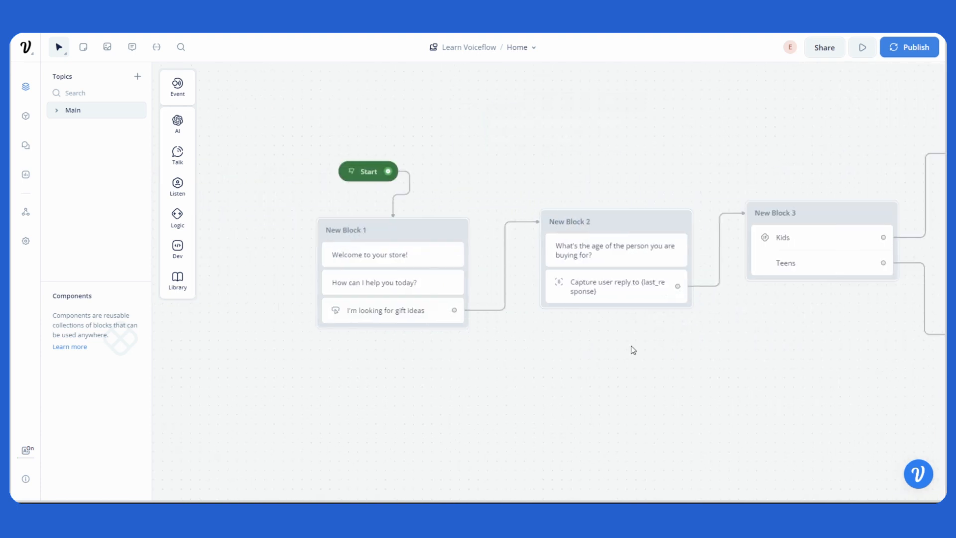
pyautogui.moveTo(421, 227); pyautogui.dragTo(393, 223)
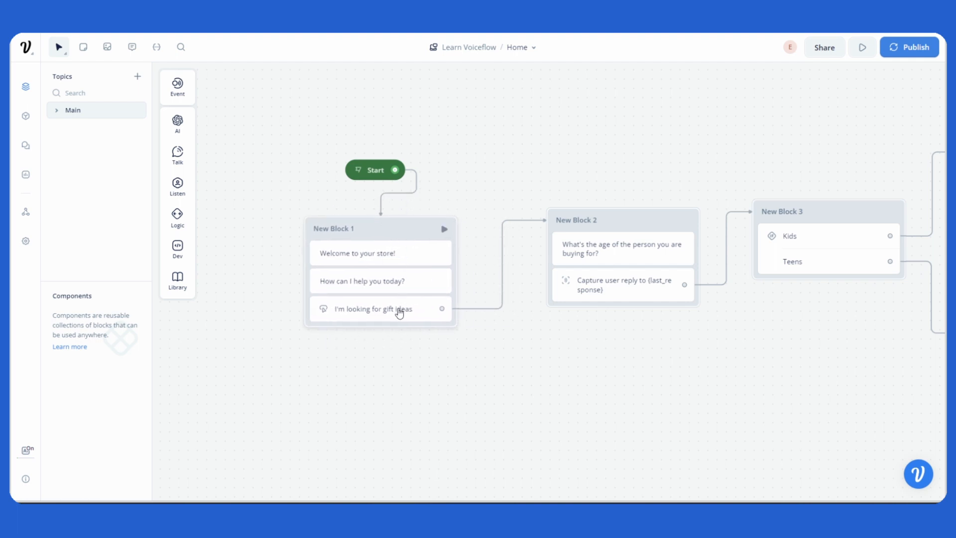
pyautogui.moveTo(399, 313)
pyautogui.mouseDown()
pyautogui.moveTo(408, 325)
pyautogui.moveTo(399, 314)
pyautogui.mouseUp()
pyautogui.hscroll(5, 579, 348)
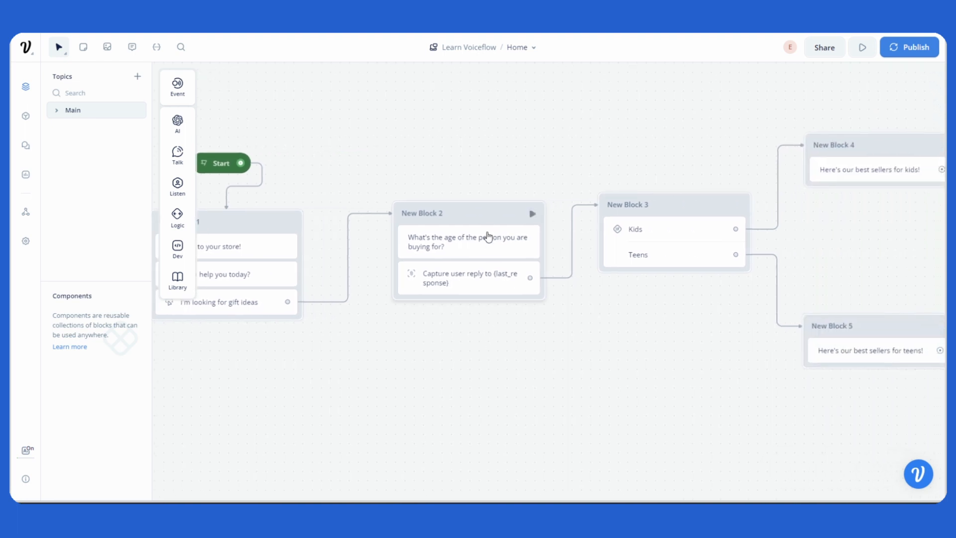
pyautogui.moveTo(488, 237); pyautogui.dragTo(466, 219)
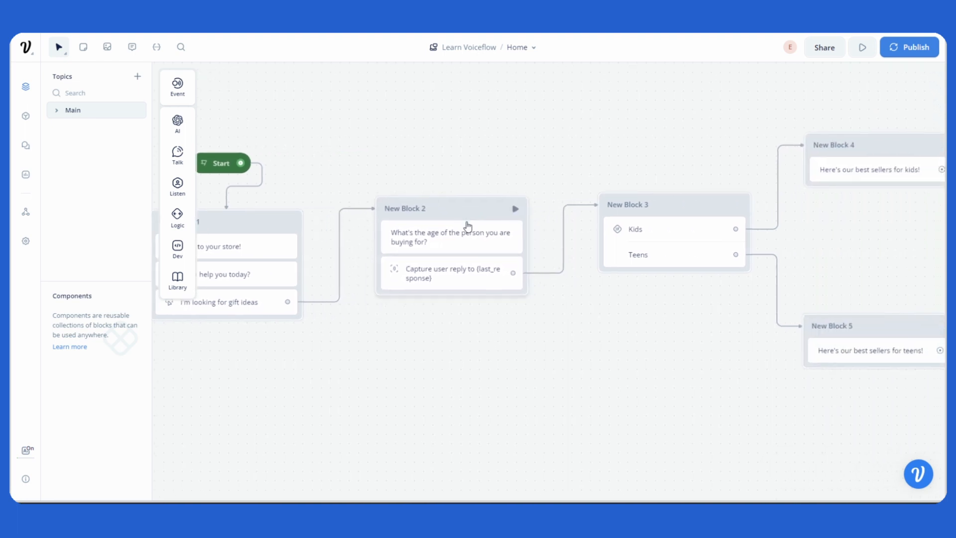
pyautogui.hscroll(4, 646, 337)
pyautogui.moveTo(362, 295)
pyautogui.mouseDown()
pyautogui.moveTo(370, 328)
pyautogui.moveTo(384, 295)
pyautogui.moveTo(363, 279)
pyautogui.moveTo(354, 288)
pyautogui.mouseUp()
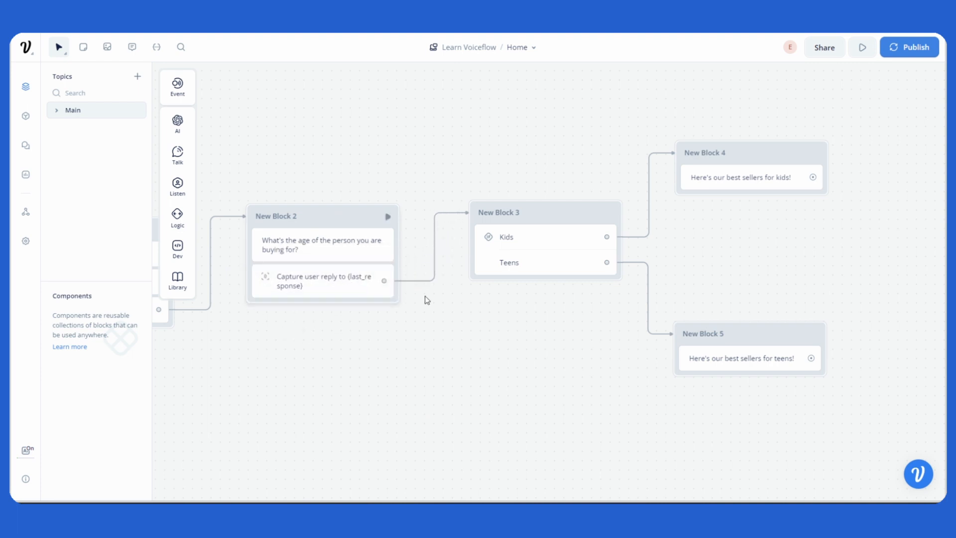
pyautogui.hscroll(1, 527, 309)
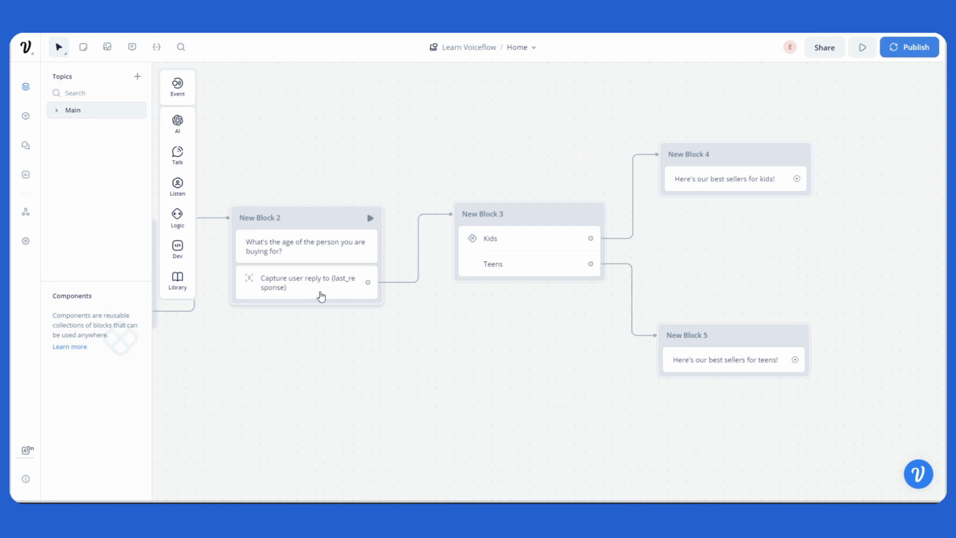
pyautogui.moveTo(522, 242); pyautogui.dragTo(528, 228)
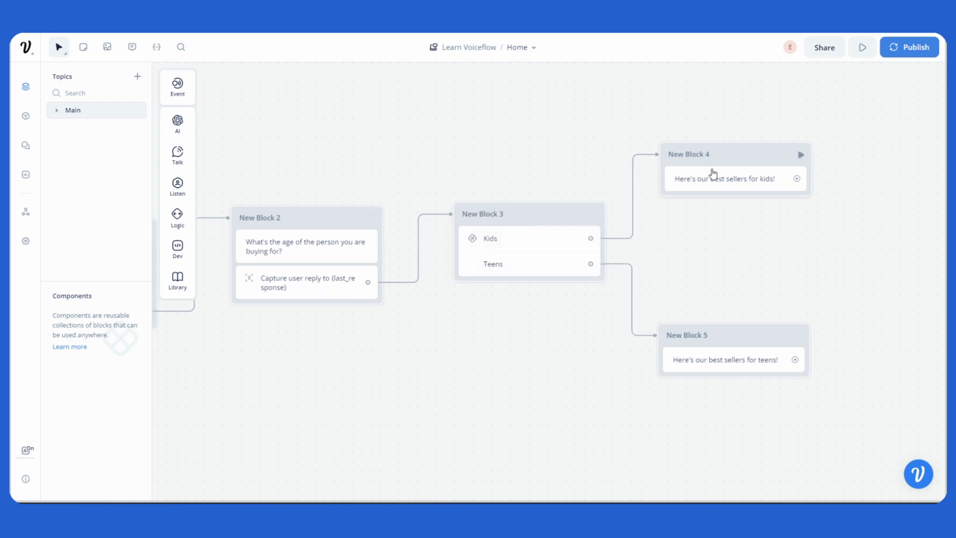
# Move New Block 4 and New Block 5 farther away from New Block 3 to space out the two branches
pyautogui.moveTo(719, 154); pyautogui.dragTo(751, 127)
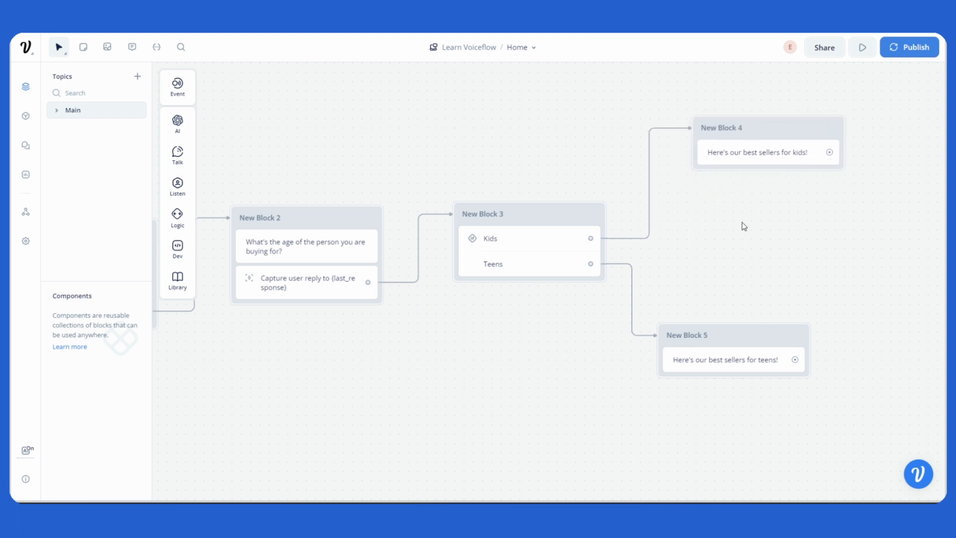
pyautogui.moveTo(742, 223); pyautogui.dragTo(677, 201)
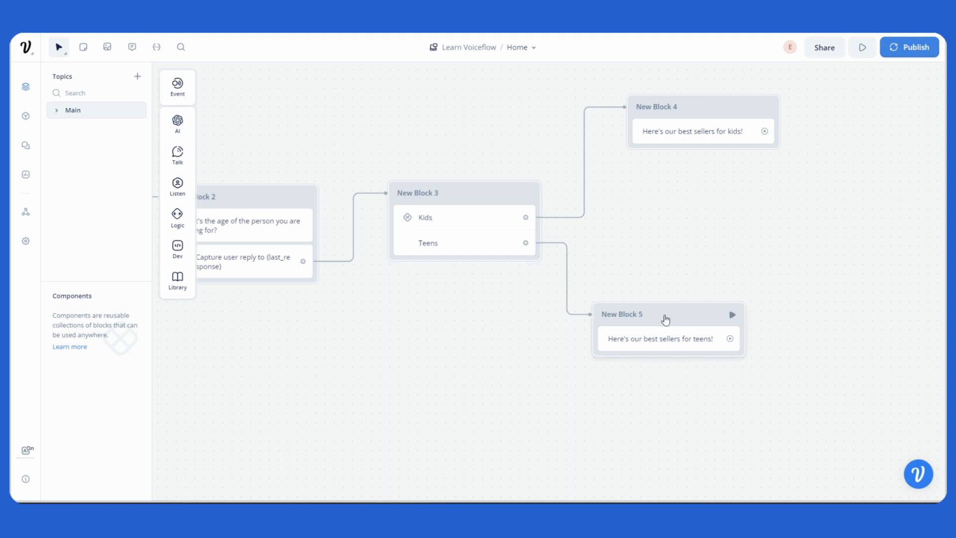
pyautogui.moveTo(664, 316); pyautogui.dragTo(709, 316)
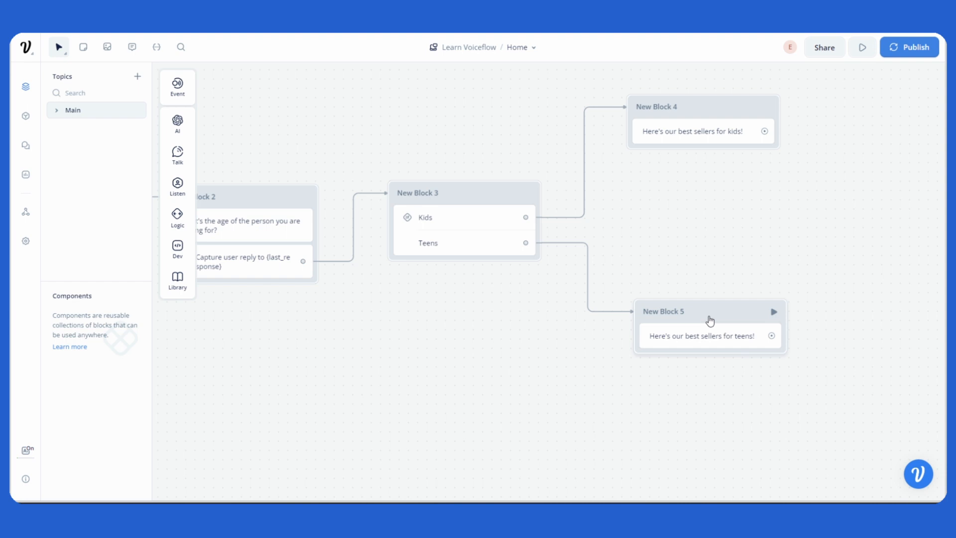
# Run a prototype test, choose "I'm looking for gift ideas" and answer the age question with 5
pyautogui.click(862, 47)
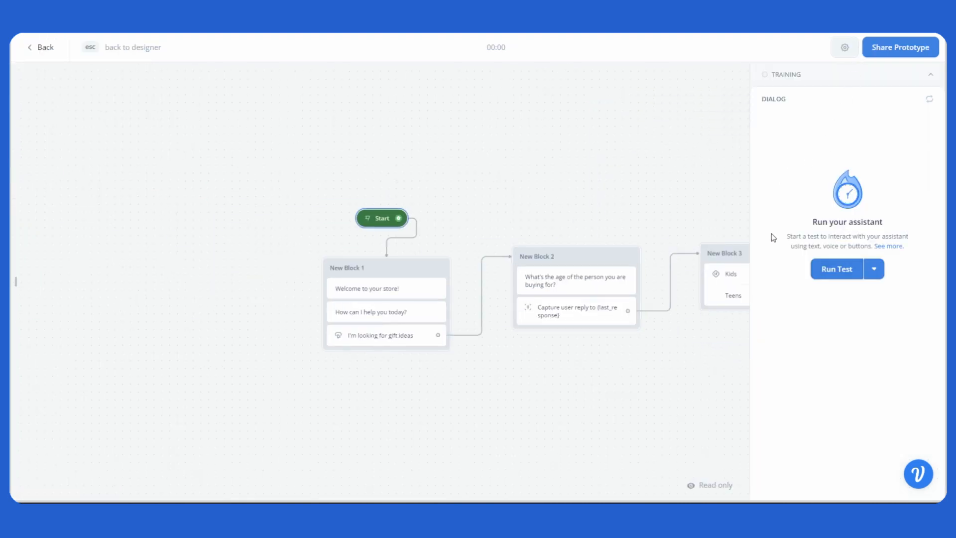
pyautogui.click(838, 269)
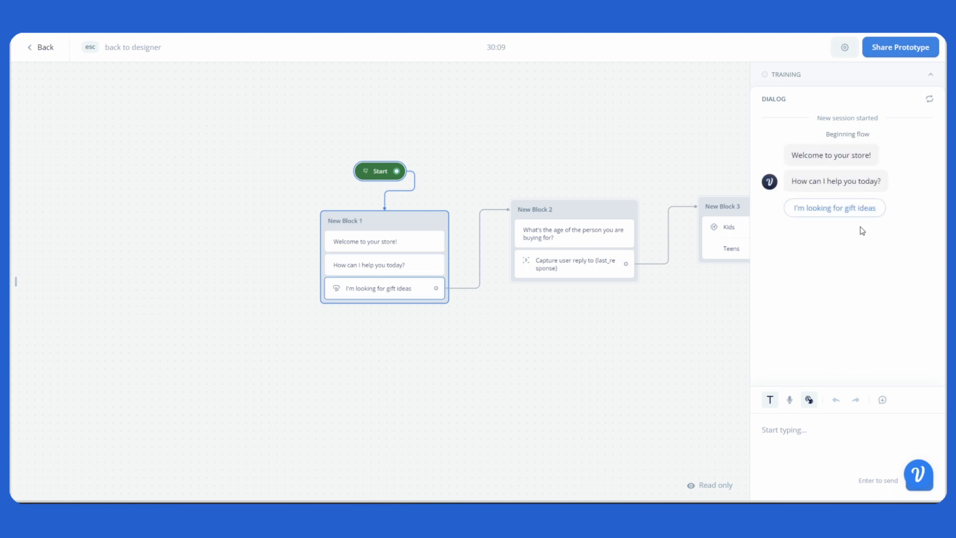
pyautogui.click(836, 209)
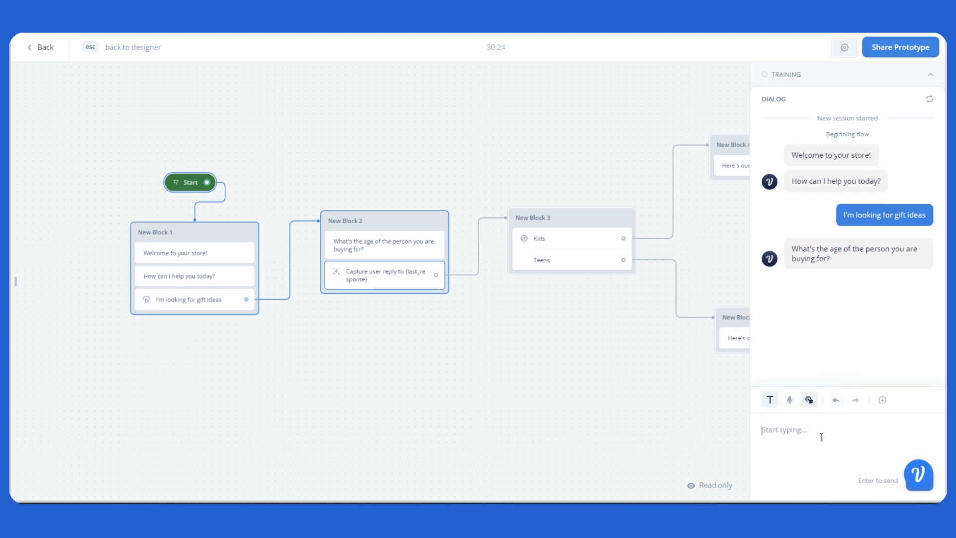
pyautogui.write('5')
pyautogui.press('Return')
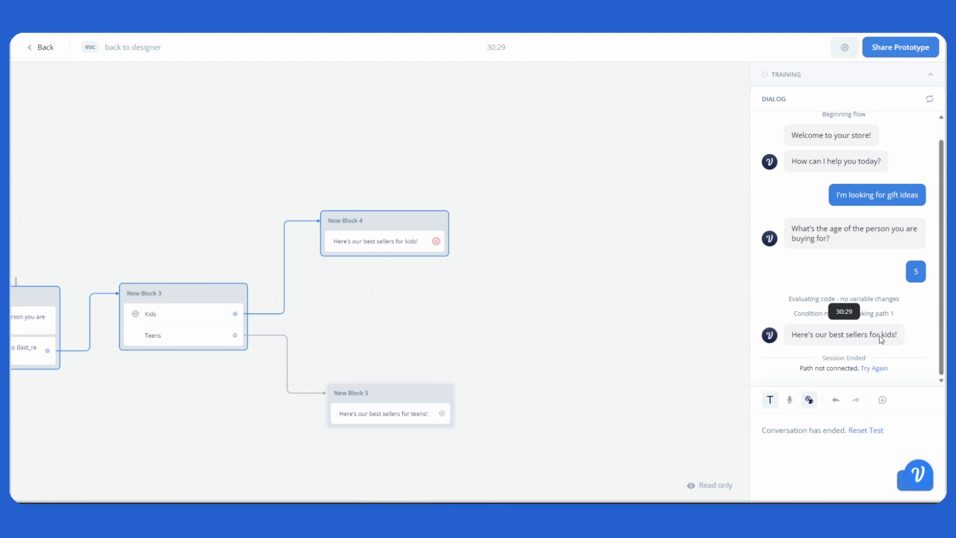
# Reset and rerun the prototype test, choose "I'm looking for gift ideas" and answer the age question with 16
pyautogui.click(878, 431)
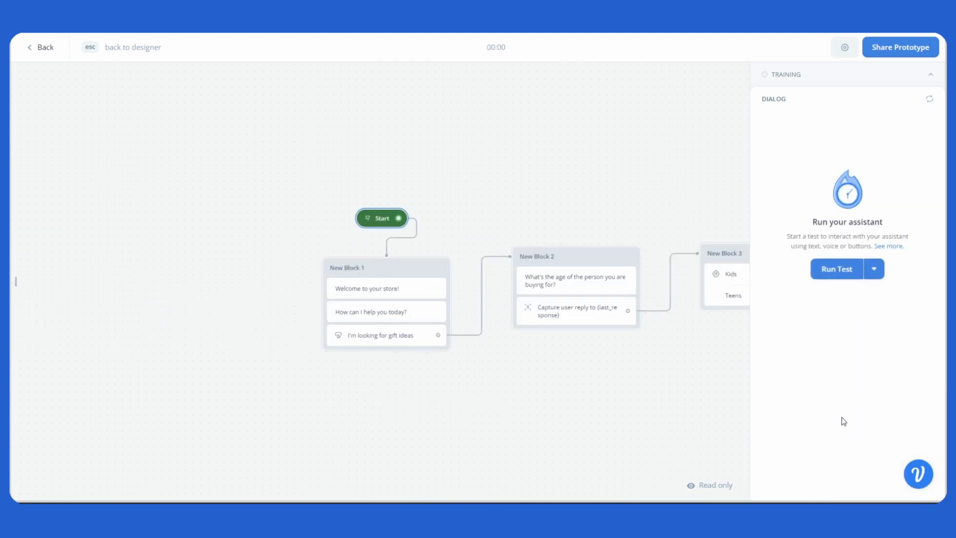
pyautogui.click(830, 277)
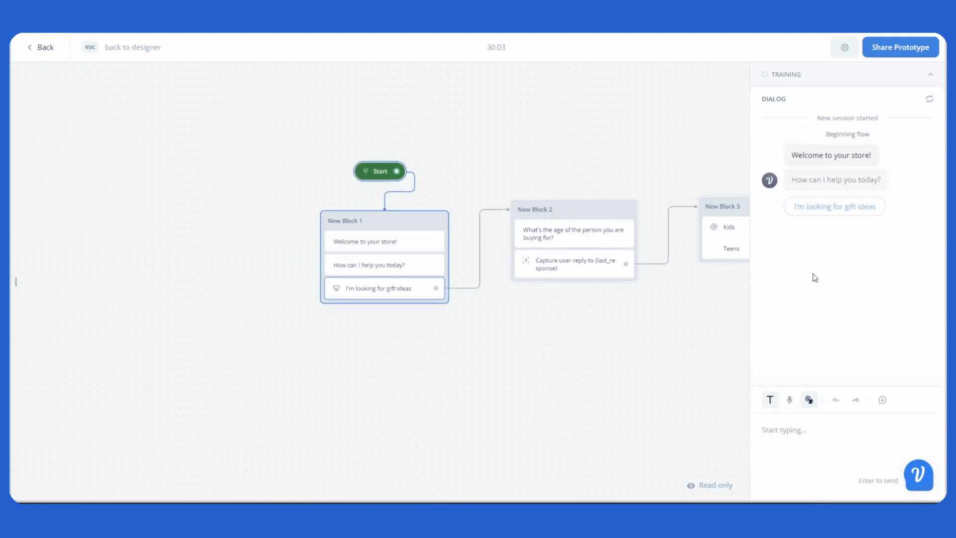
pyautogui.click(835, 208)
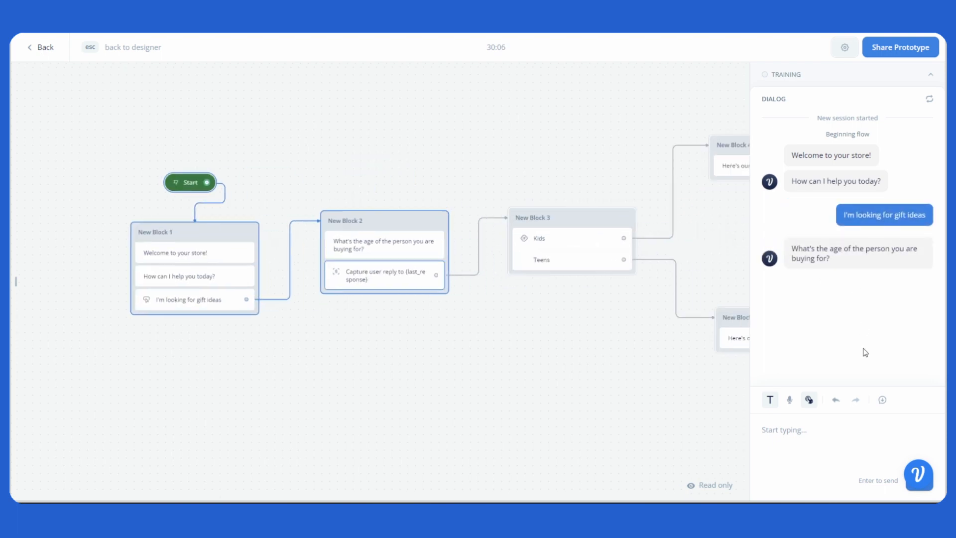
pyautogui.click(832, 431)
pyautogui.write('16')
pyautogui.press('Return')
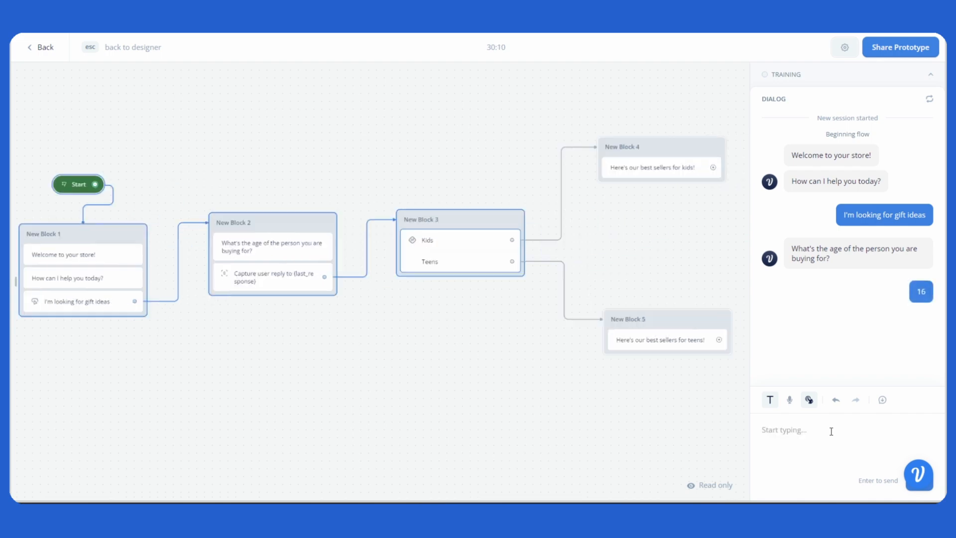